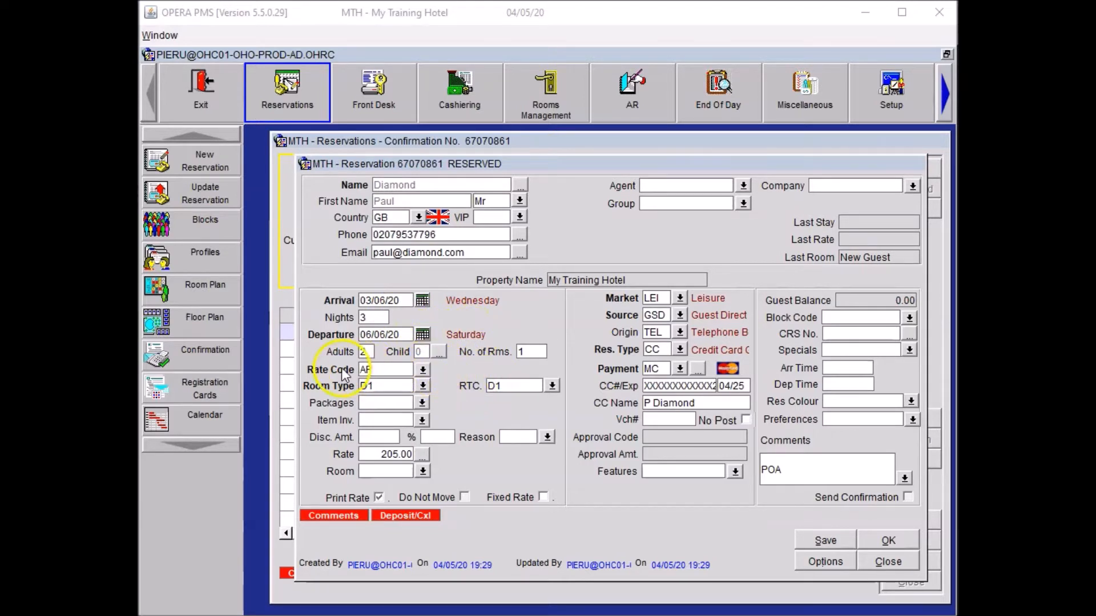
Compare the AP BB and AP DBB rates for room type D1 in the rate query, and reselect the AP rate.
left_click(426, 367)
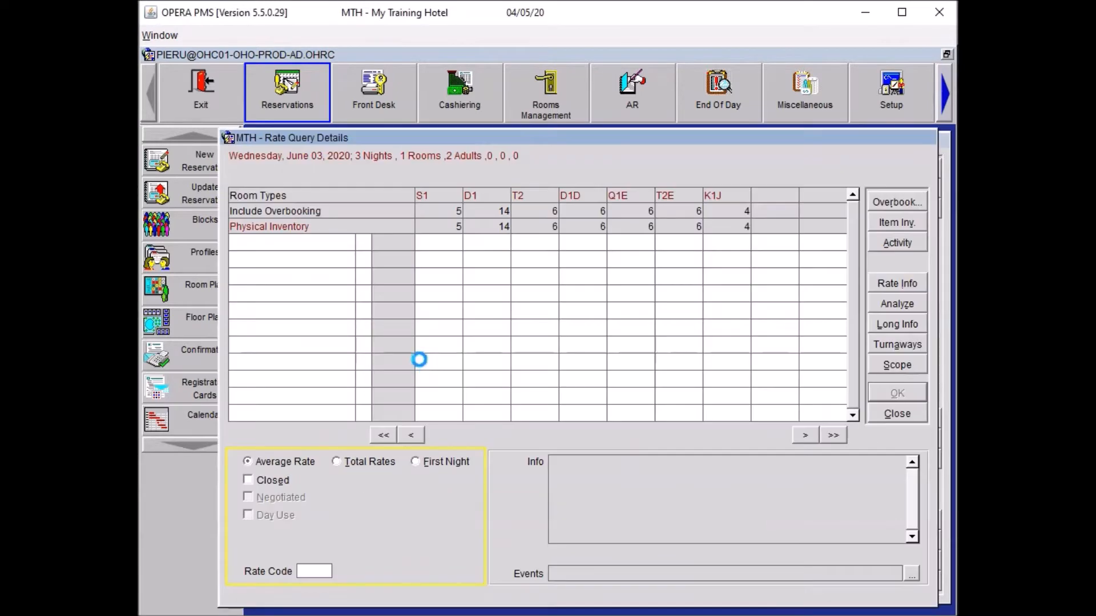
left_click(431, 341)
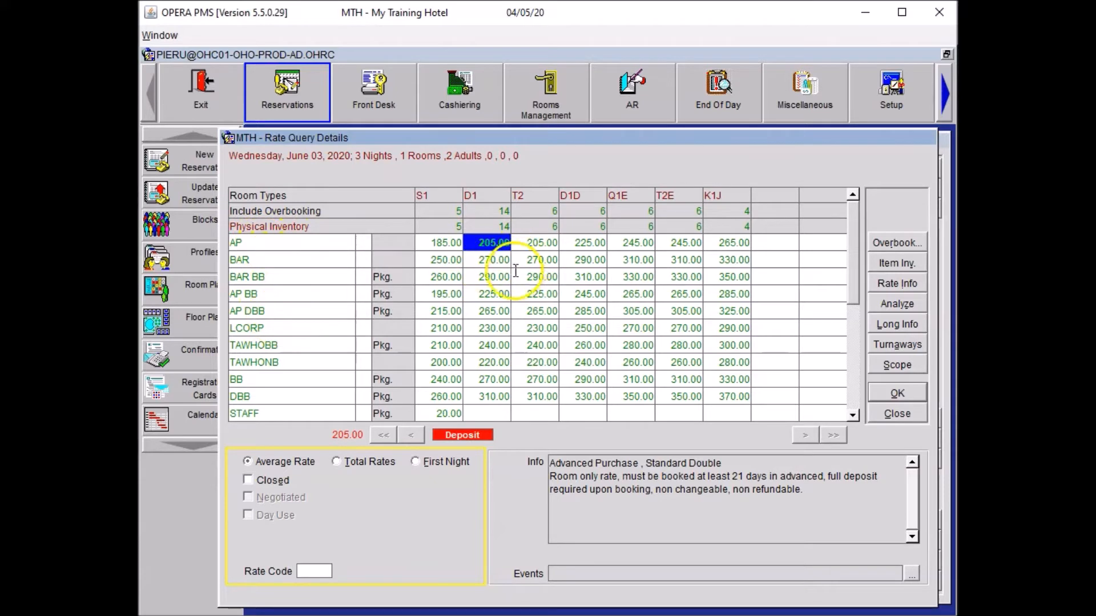
left_click(492, 293)
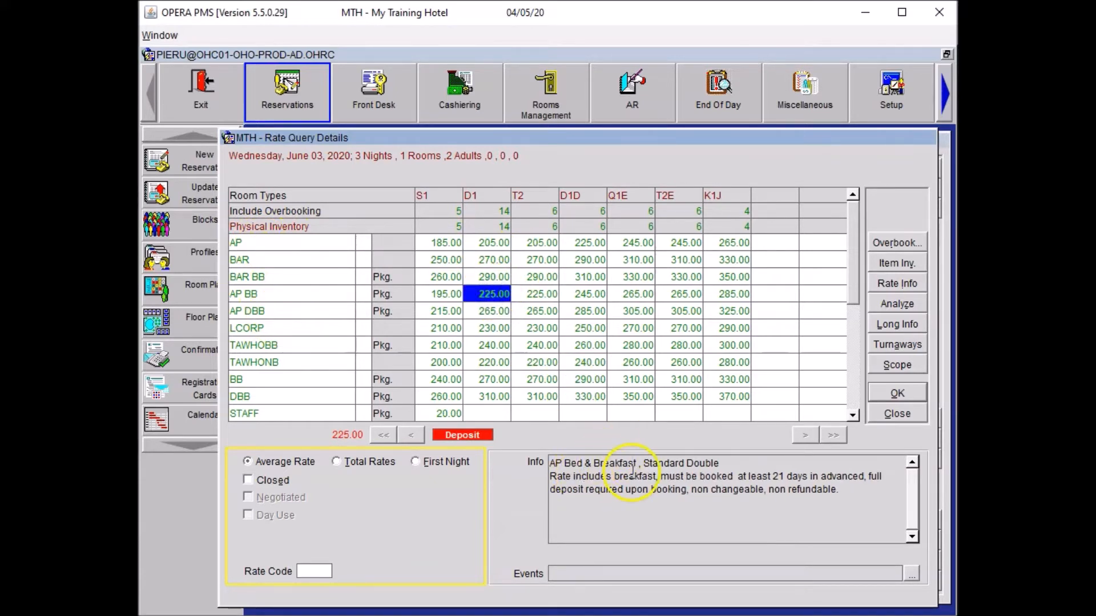
left_click(482, 312)
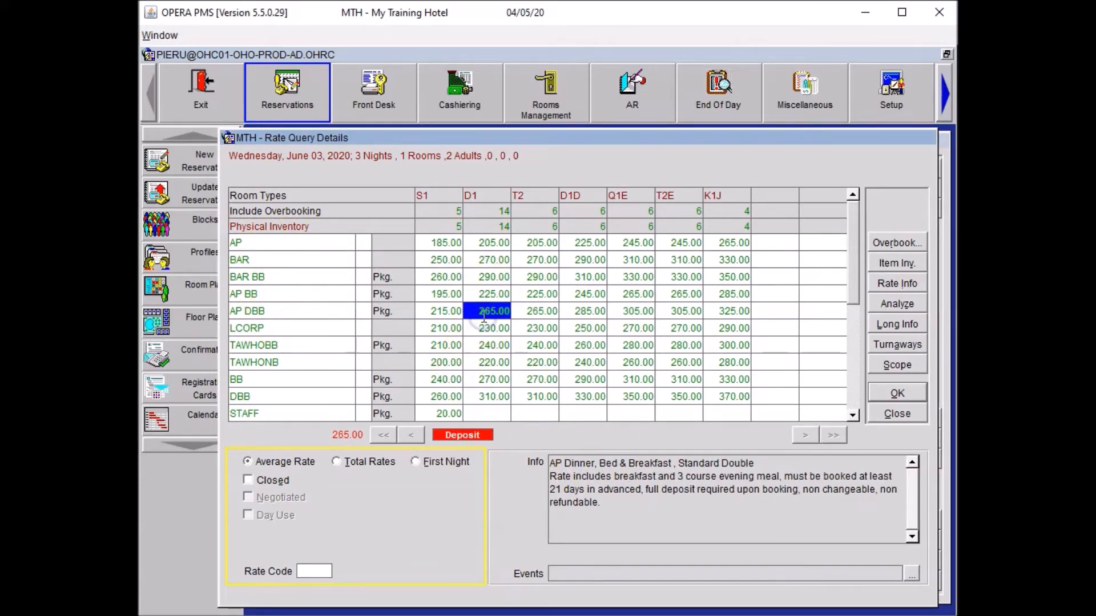
left_click(487, 243)
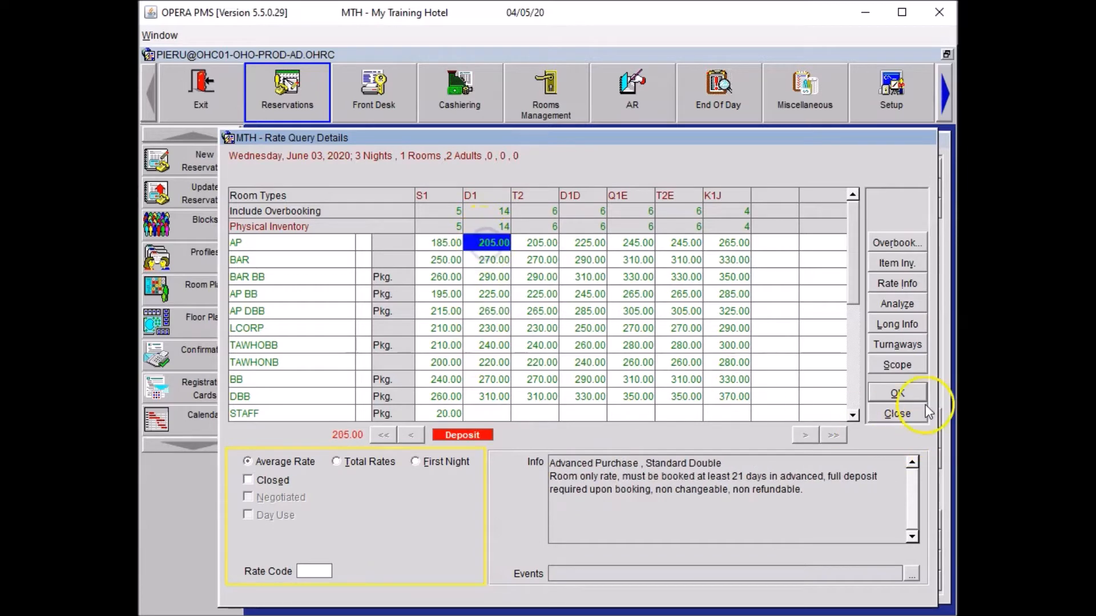
left_click(906, 390)
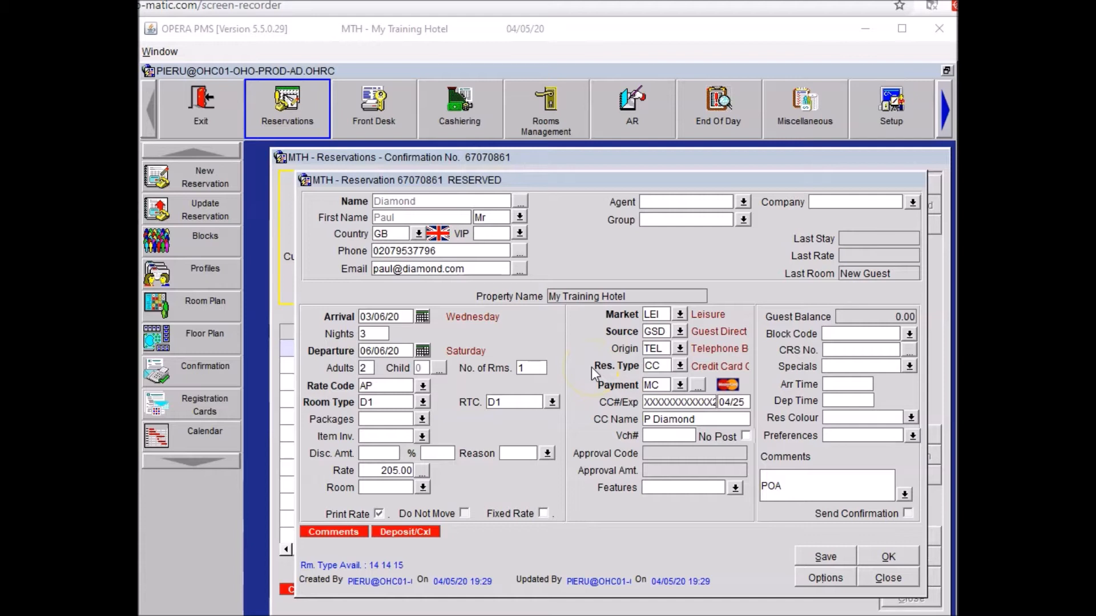
Add one Extra Bed (EXB) to the reservation's item inventory for 03/06/20 to 06/06/20.
left_click(425, 438)
left_click(904, 413)
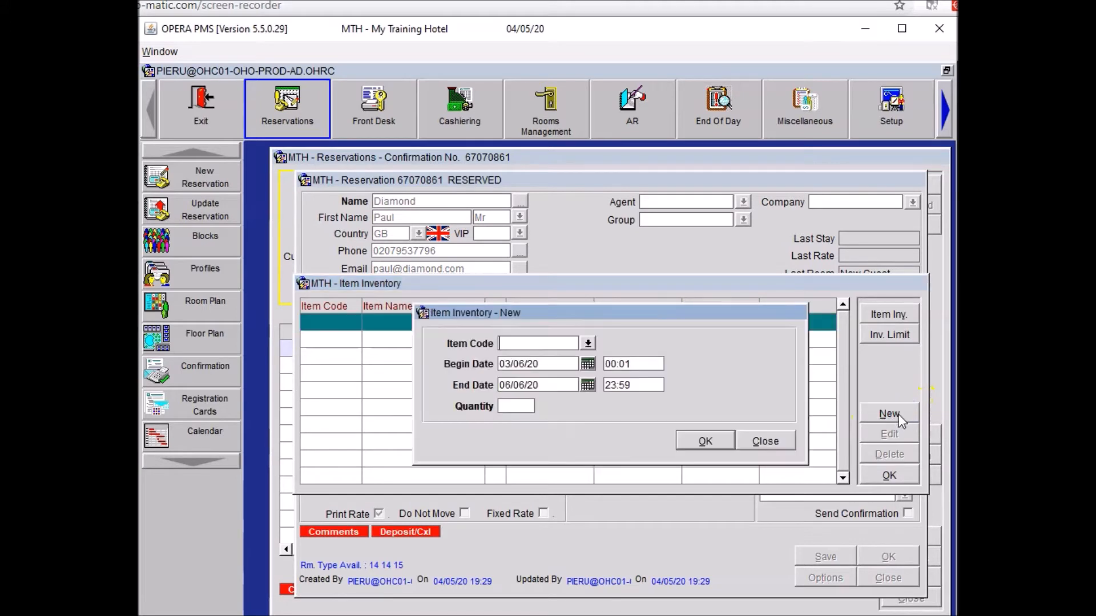
left_click(588, 343)
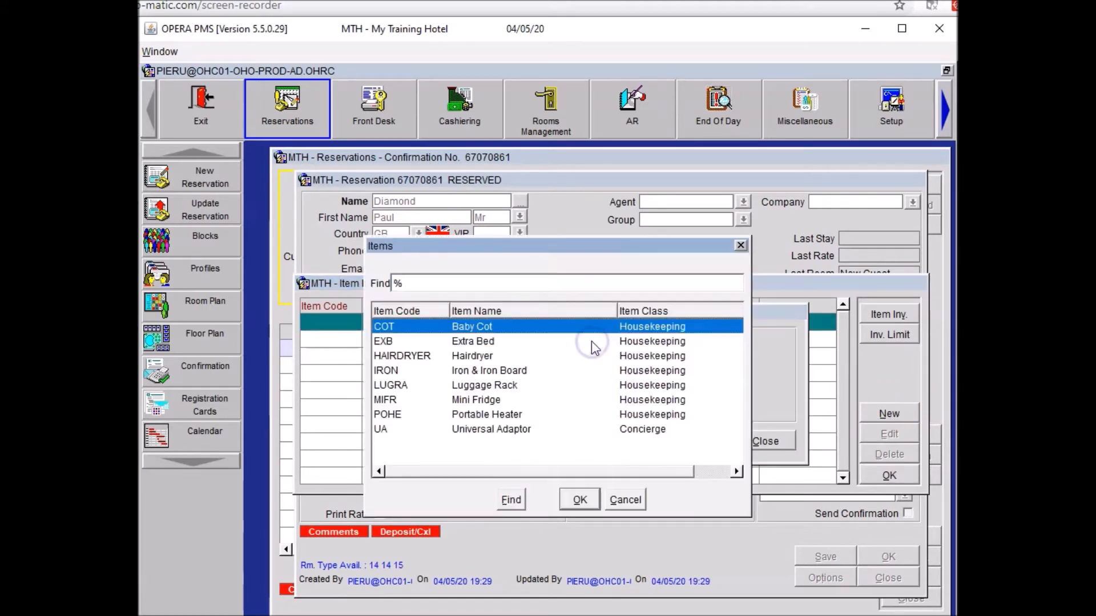
left_click(472, 341)
left_click(576, 498)
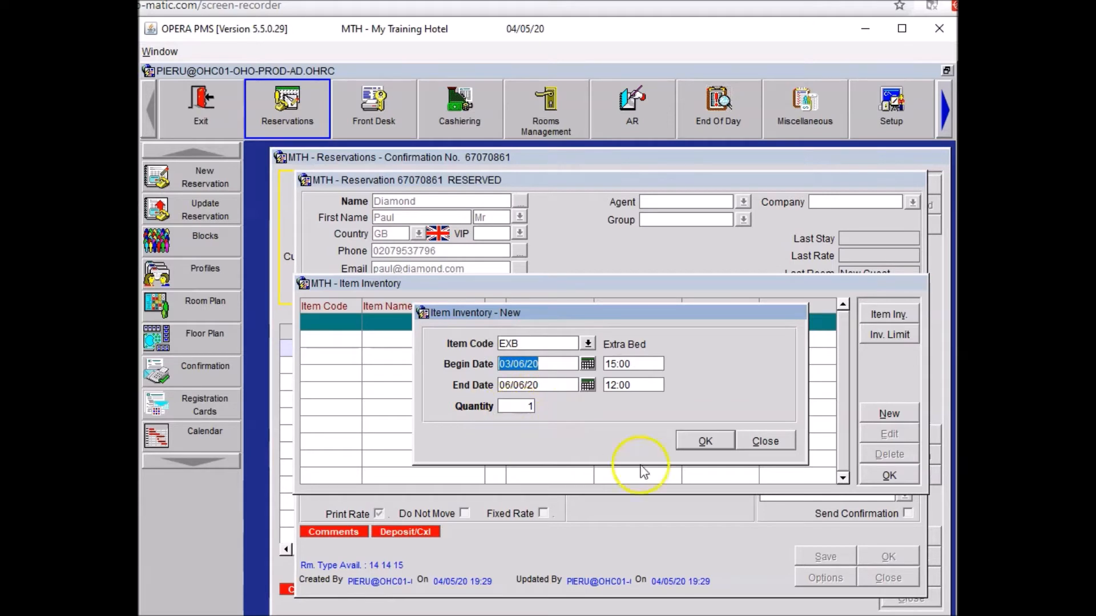
left_click(697, 441)
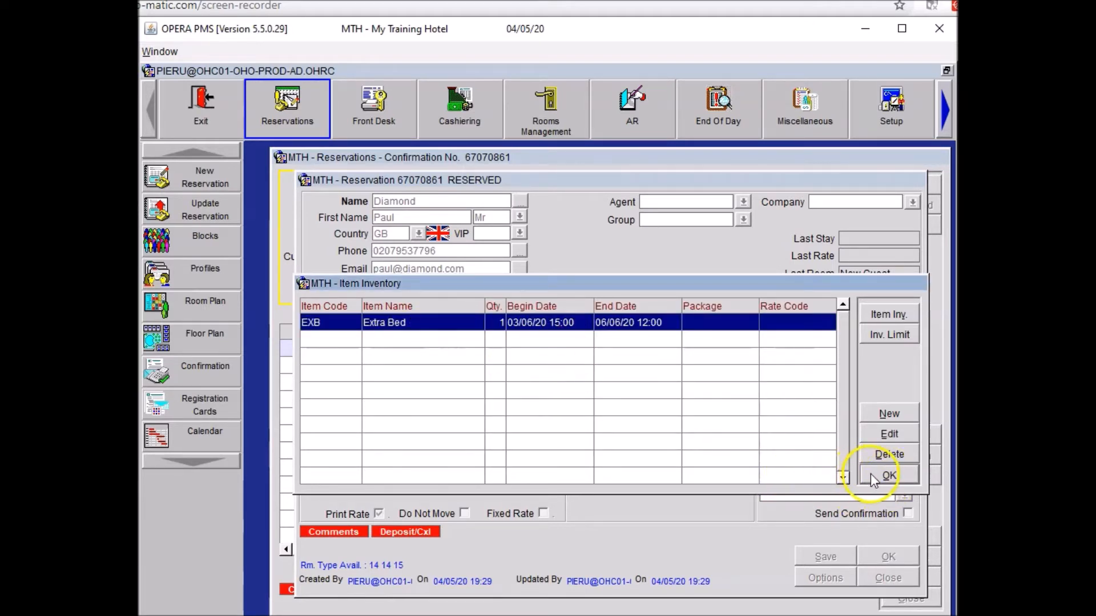
left_click(888, 475)
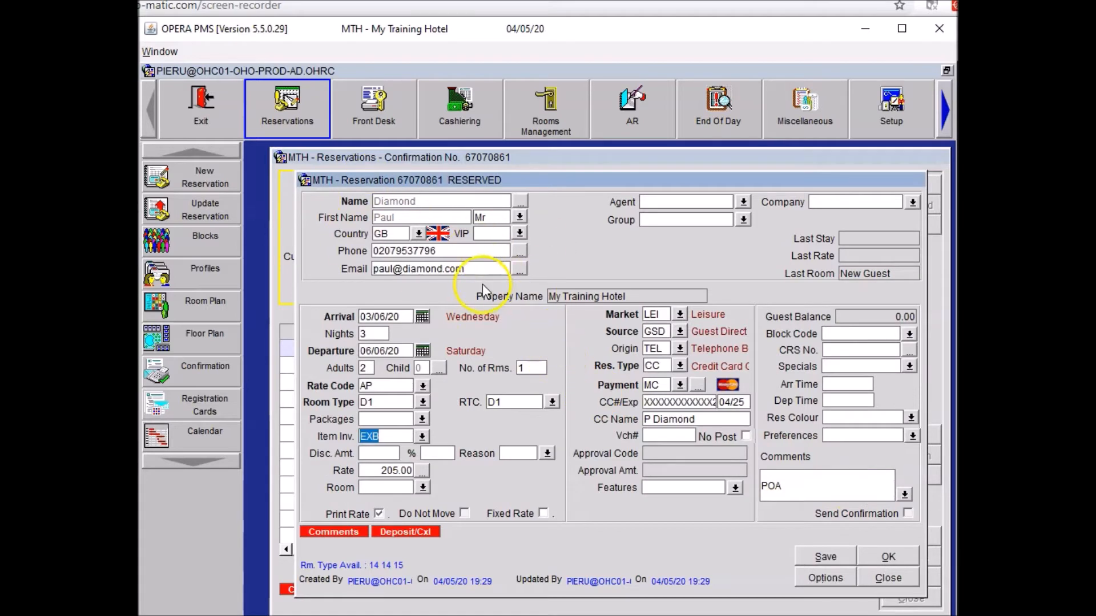
Save the reservation and create the HSK trace for the extra bed from the inventory item's trace text.
left_click(814, 563)
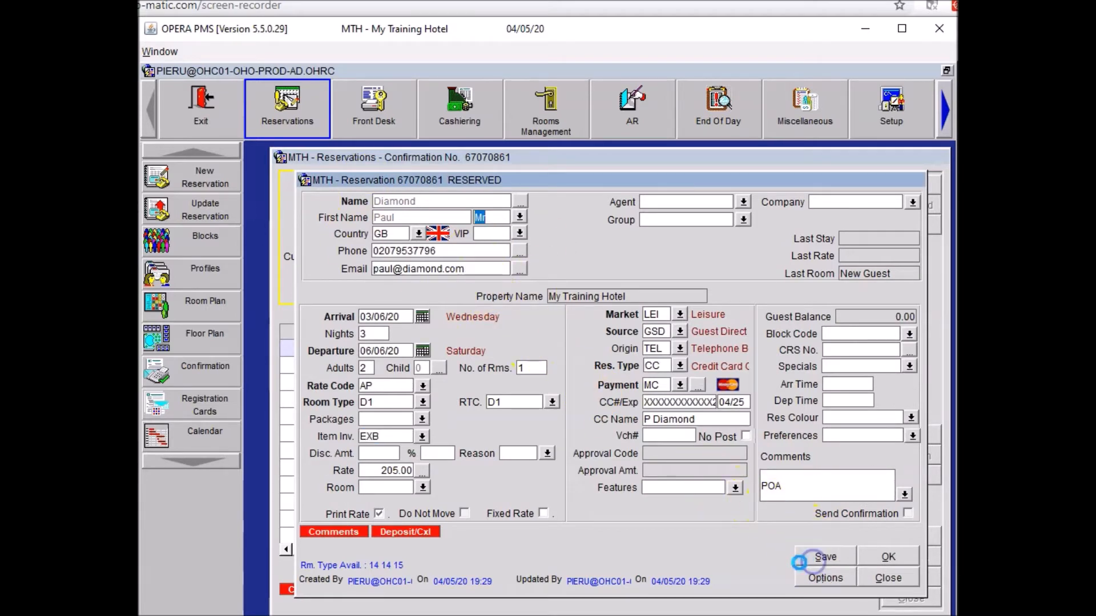
left_click(799, 564)
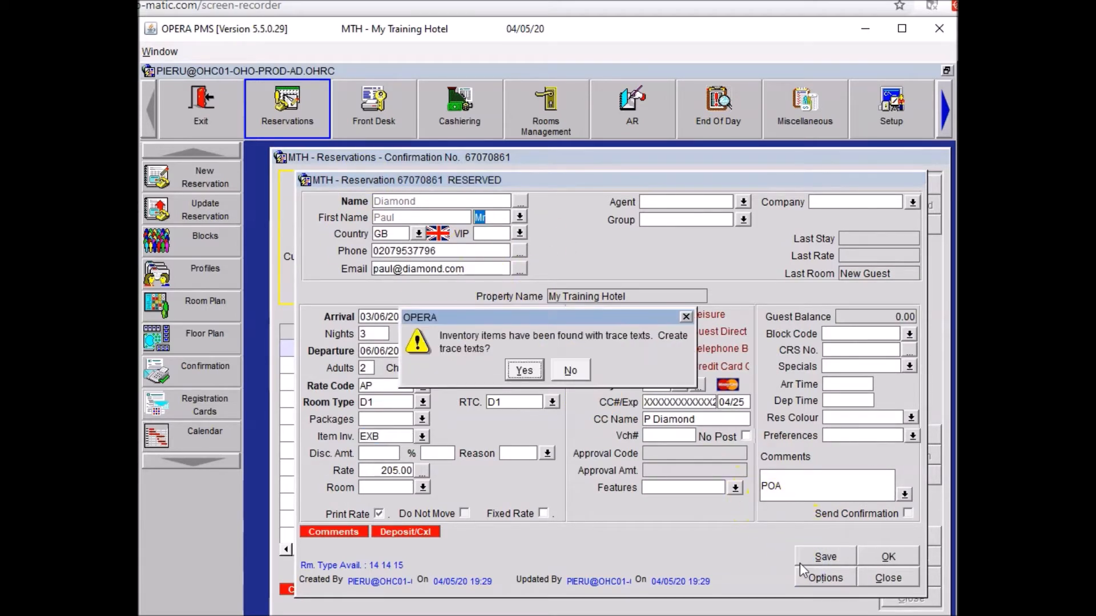
left_click(524, 372)
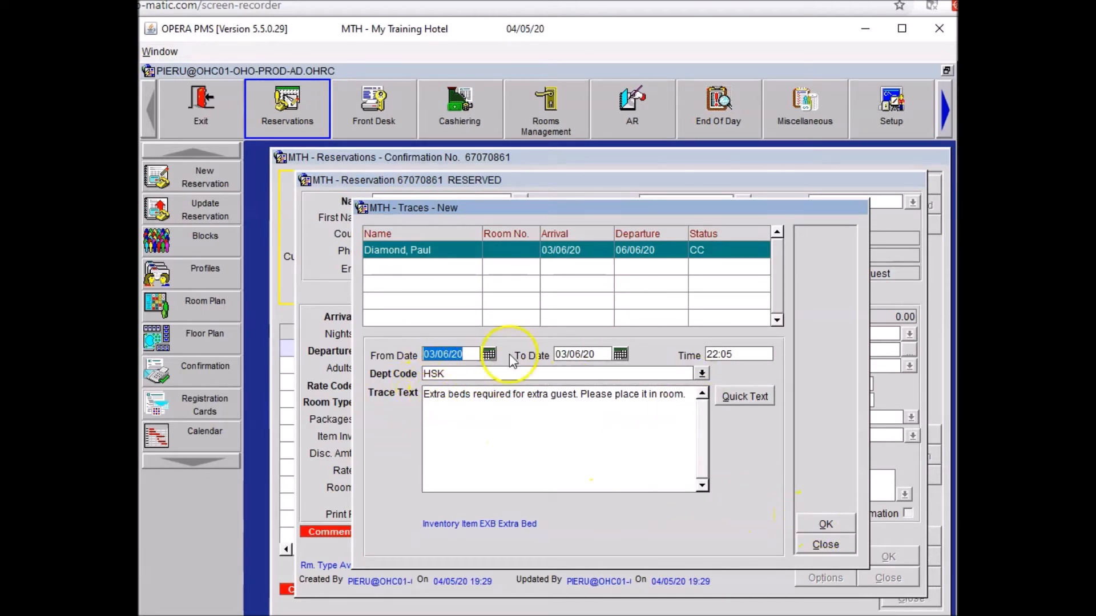
left_click(824, 525)
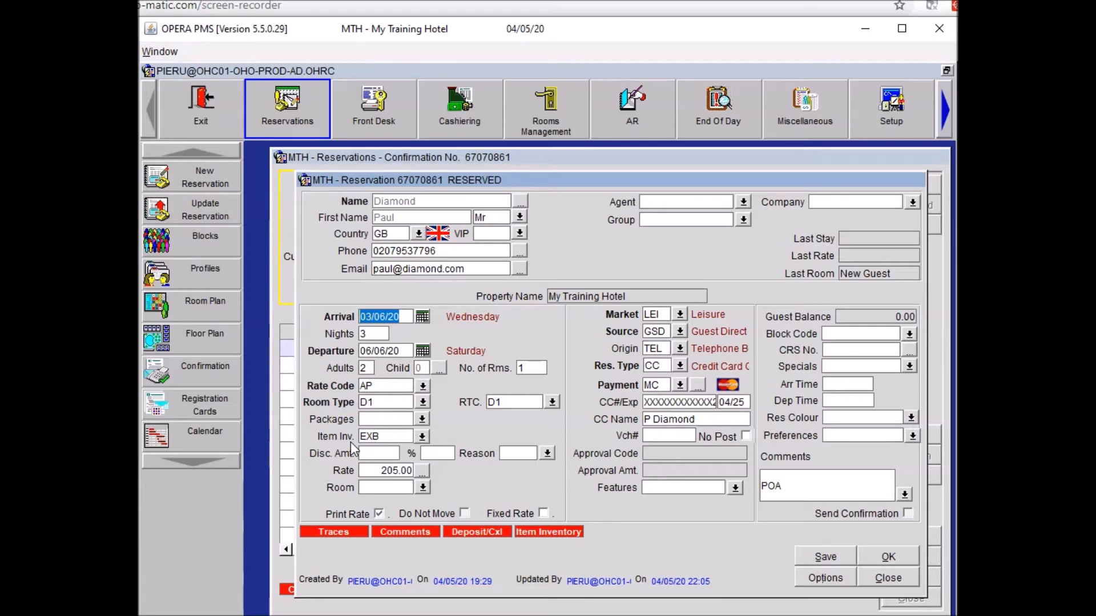
left_click(542, 540)
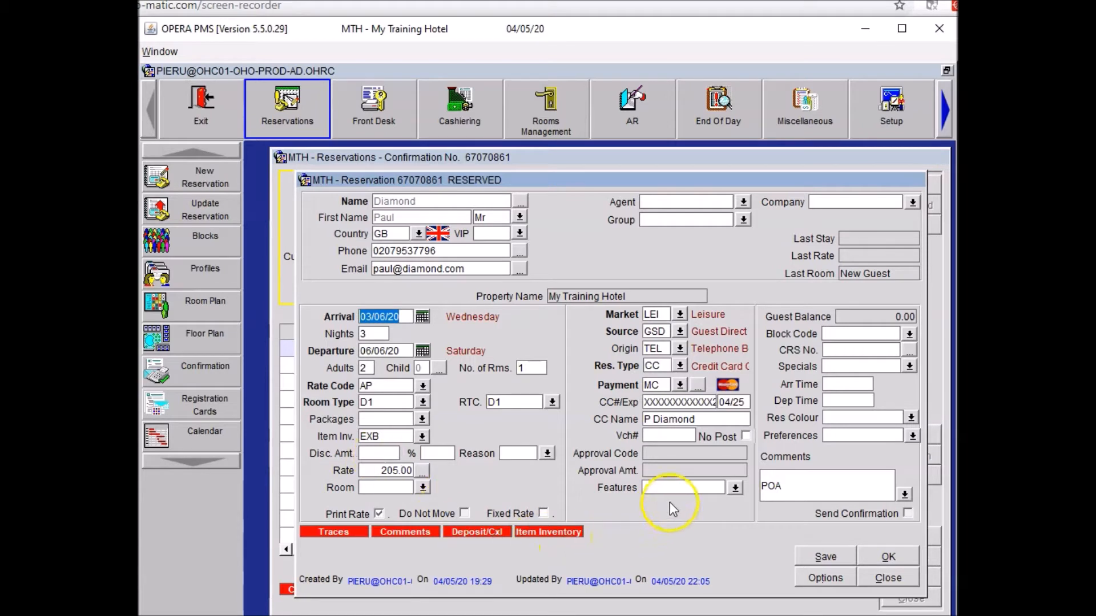
Add the Extra Bed Allowed (EB) room feature without attaching it to the profile, and save the reservation.
left_click(735, 489)
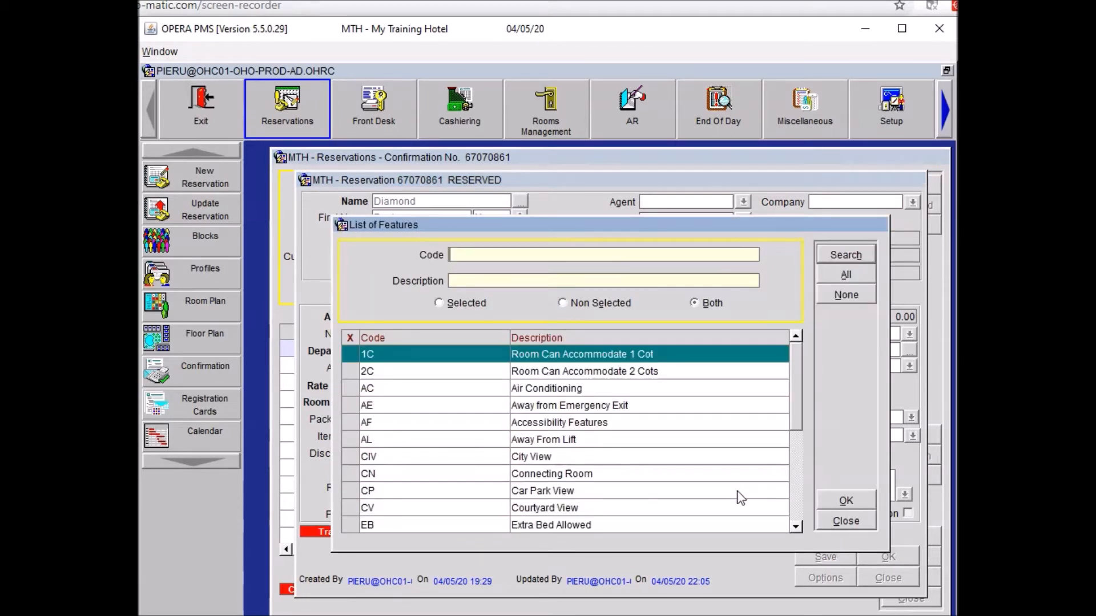
left_click(354, 524)
left_click(847, 502)
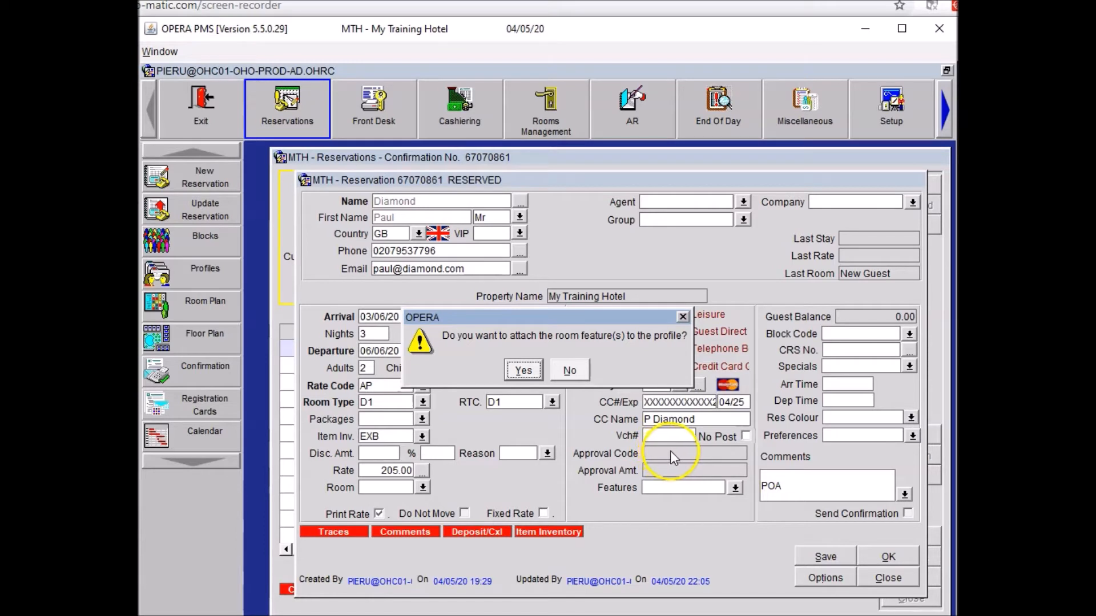
left_click(571, 372)
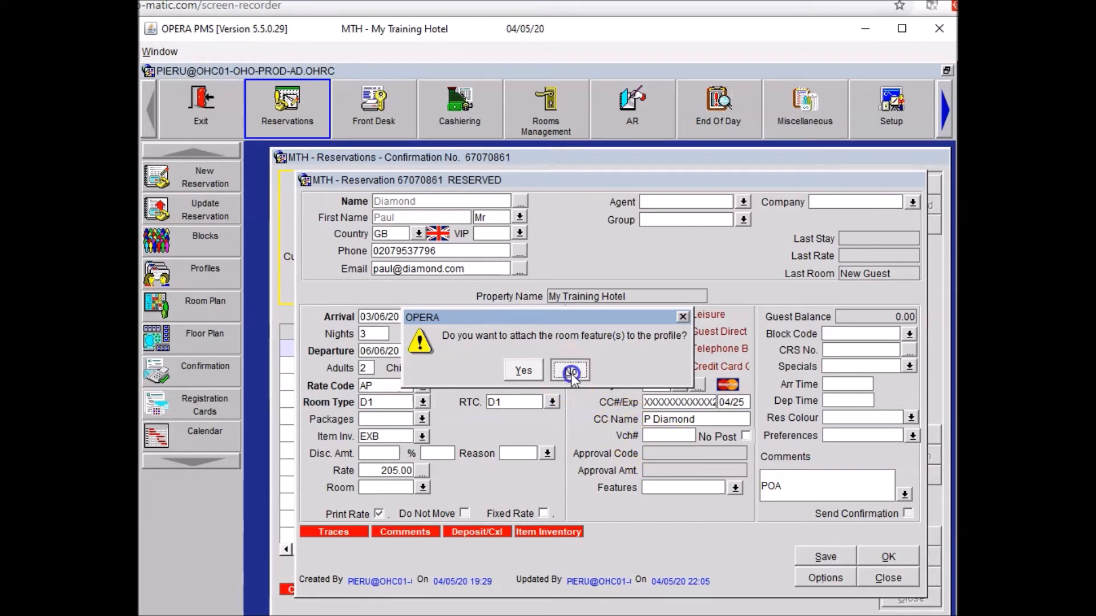
left_click(811, 555)
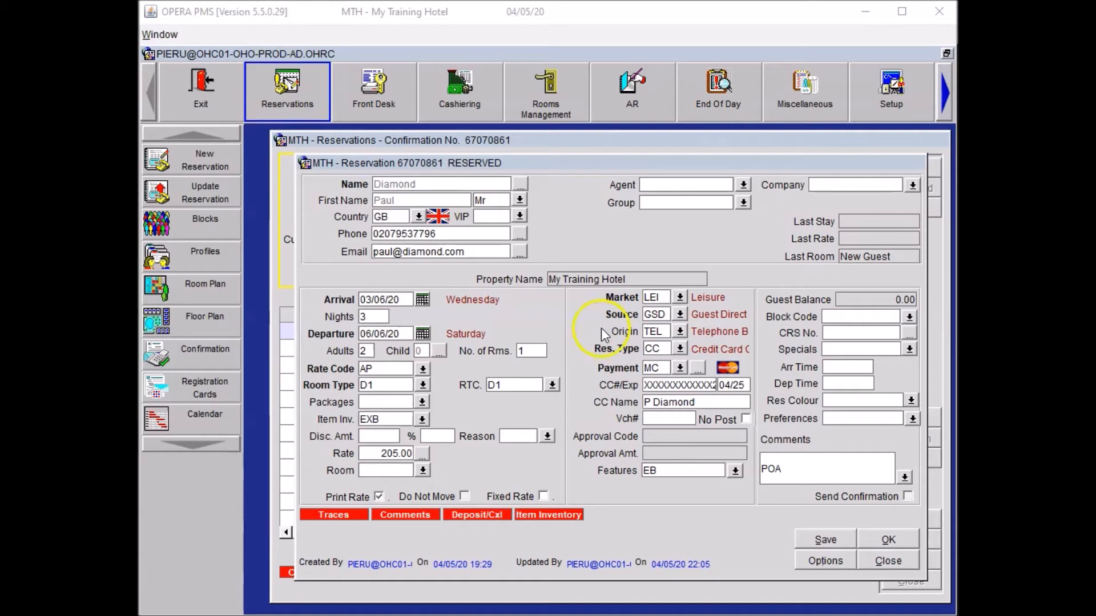
Add the Non-Smoking Room (NS) preference, attach it to the guest's profile, and save the reservation.
left_click(913, 420)
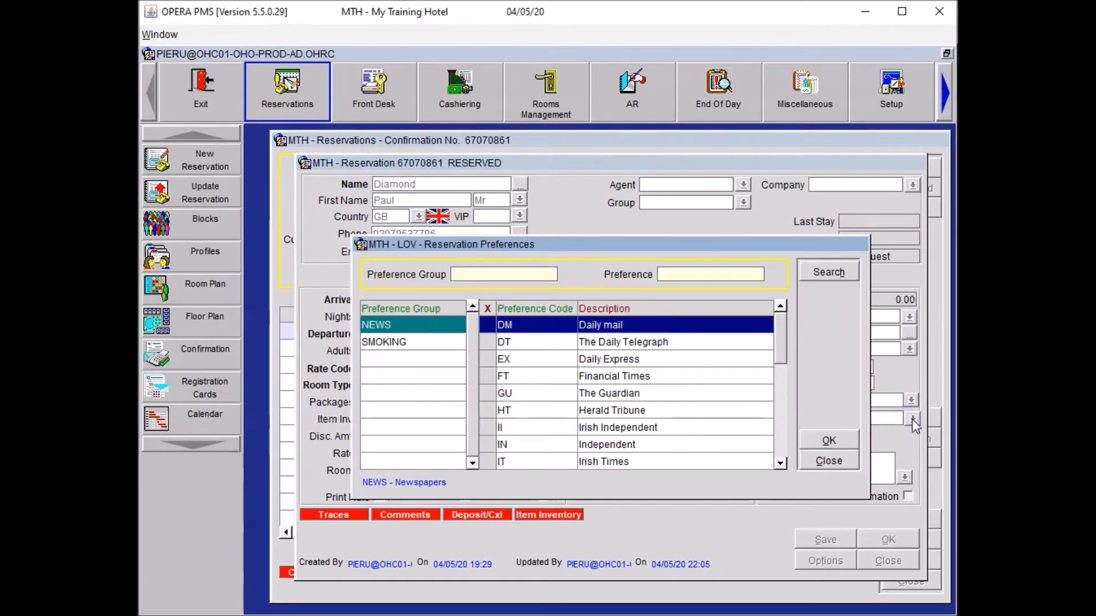
left_click(383, 345)
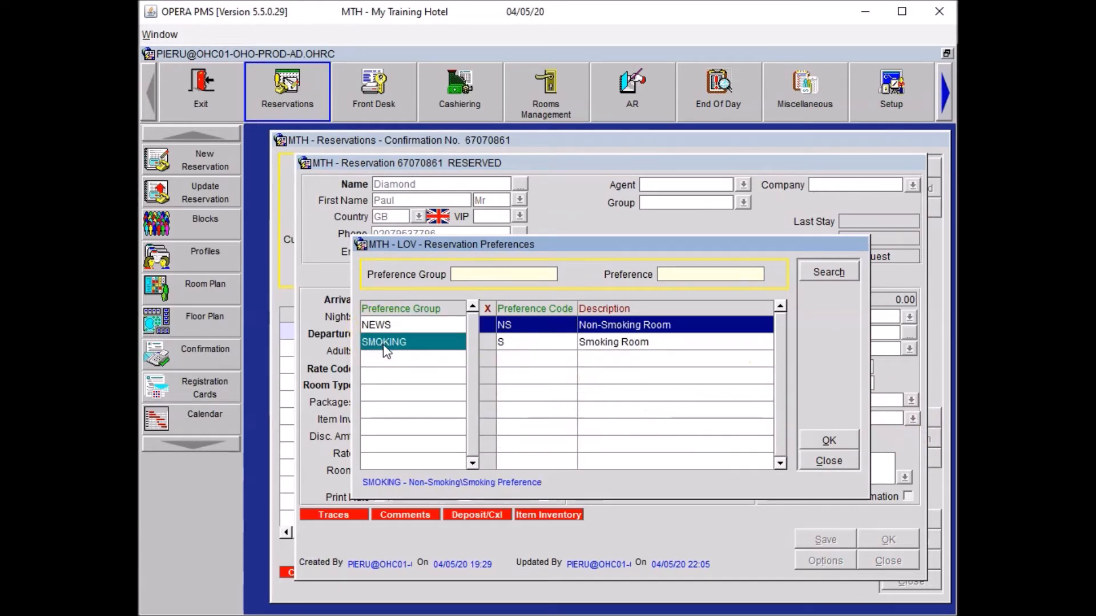
left_click(490, 325)
left_click(834, 439)
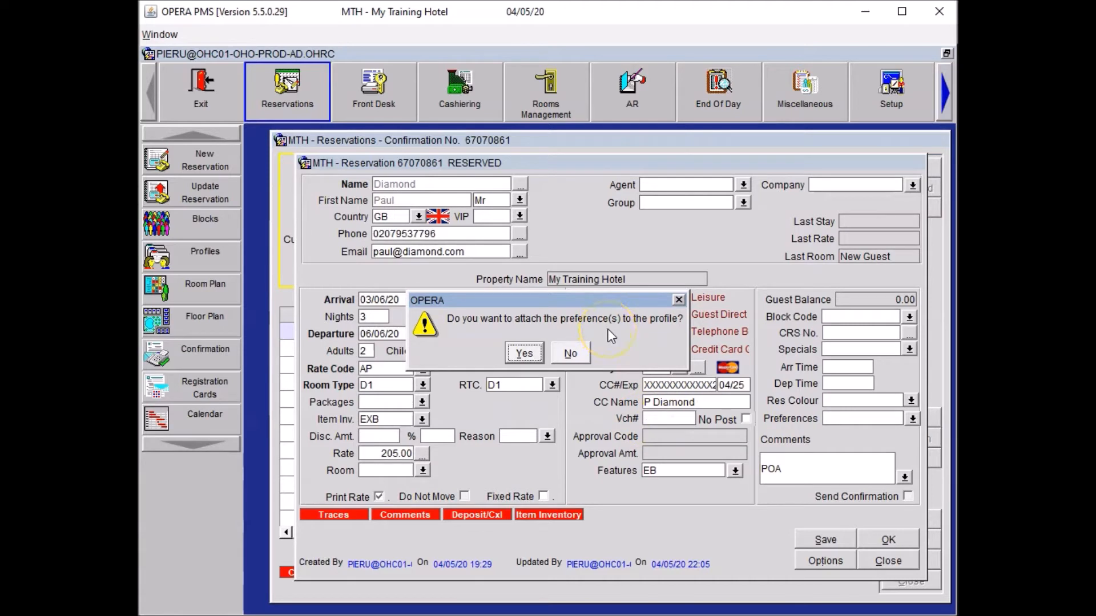
left_click(524, 352)
left_click(817, 537)
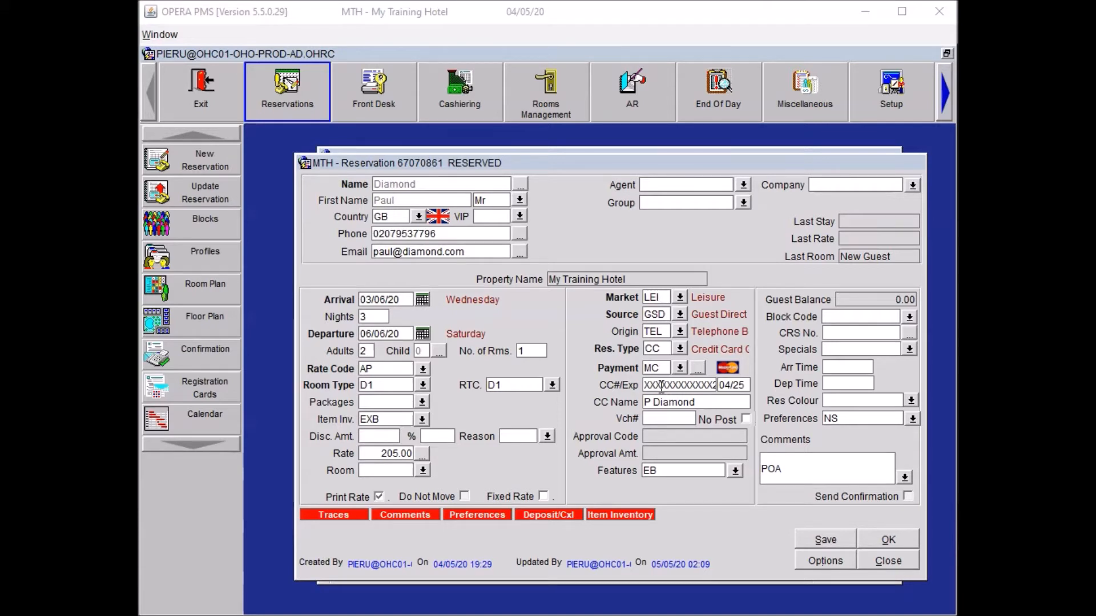
Add a trace to the reservation for department CON reading "Please arrange Reception Academy magazine to be delivered to the room prior to arrival".
left_click(806, 563)
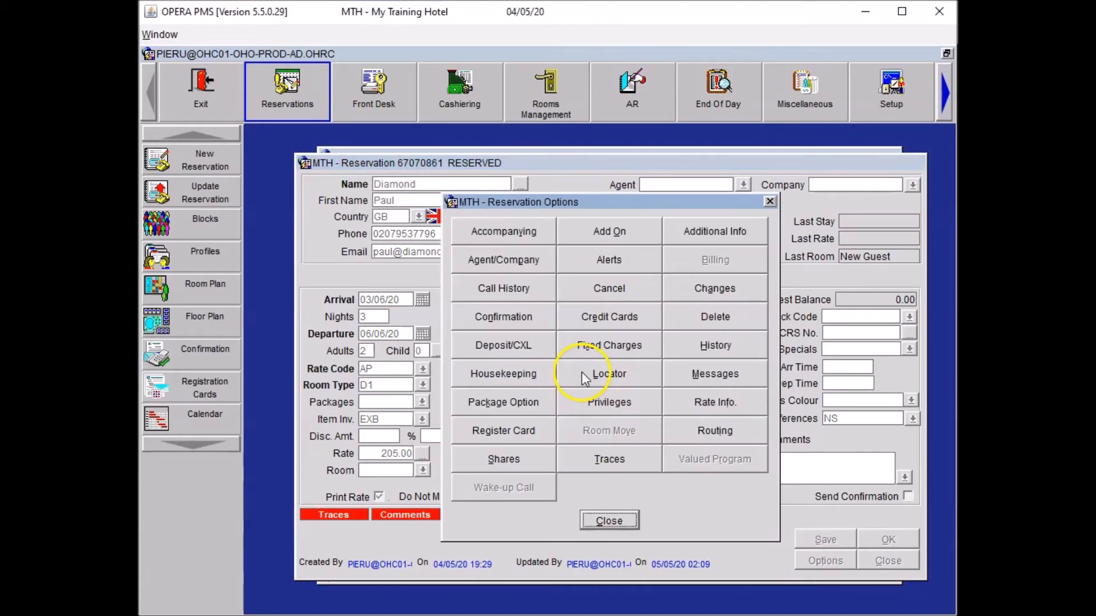
left_click(592, 446)
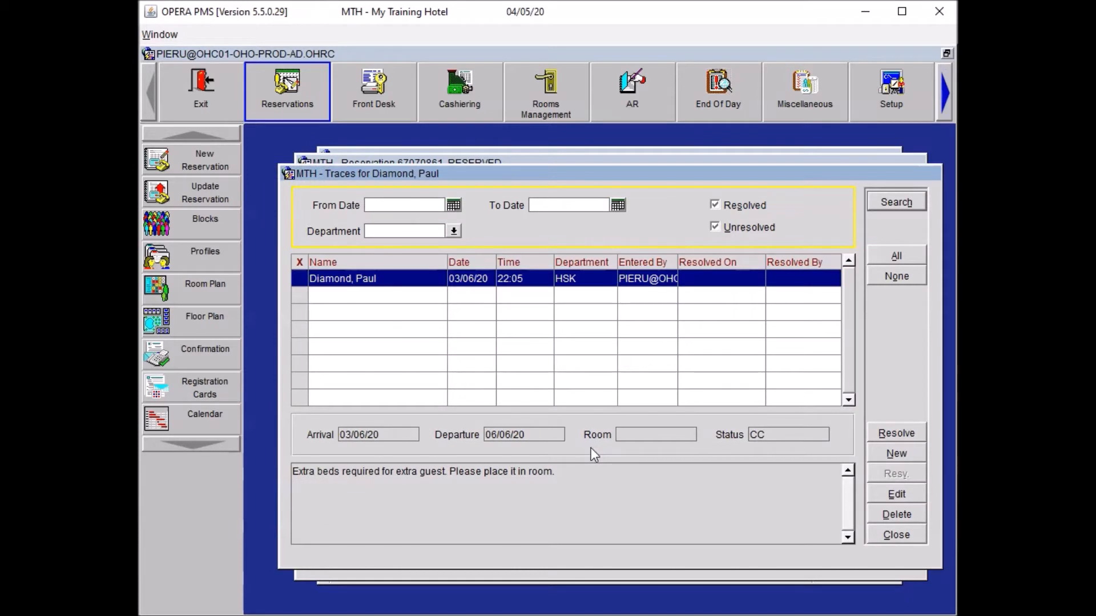
left_click(896, 454)
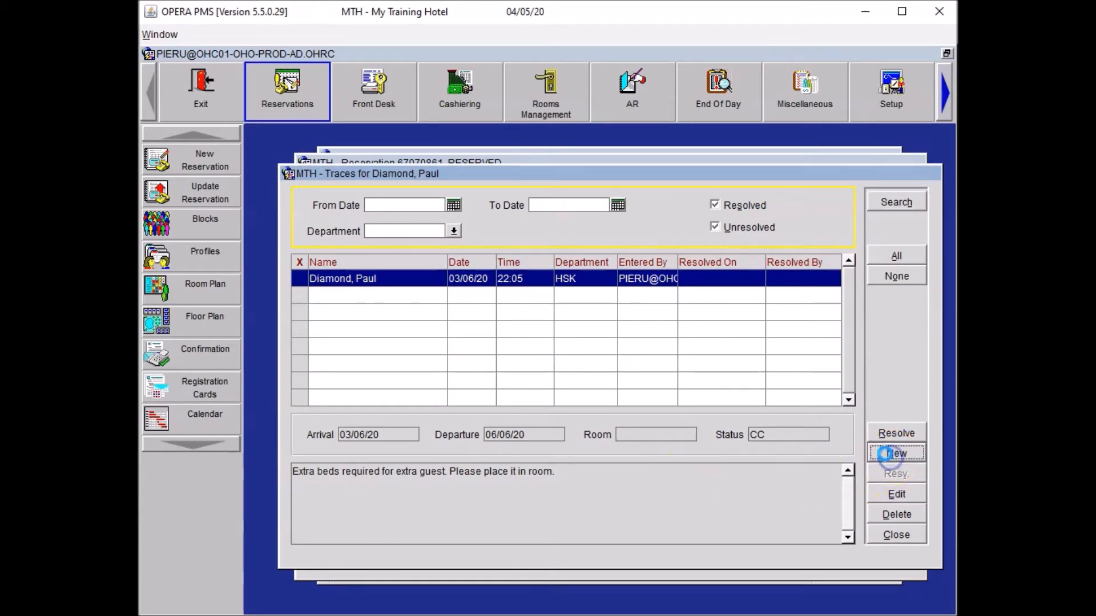
left_click(450, 355)
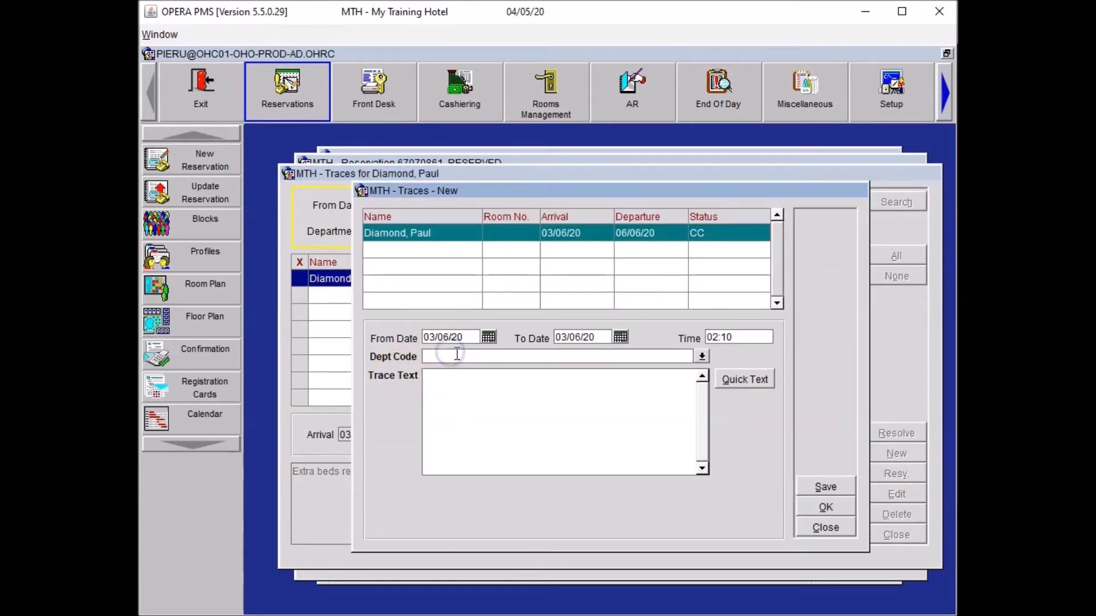
type("CON")
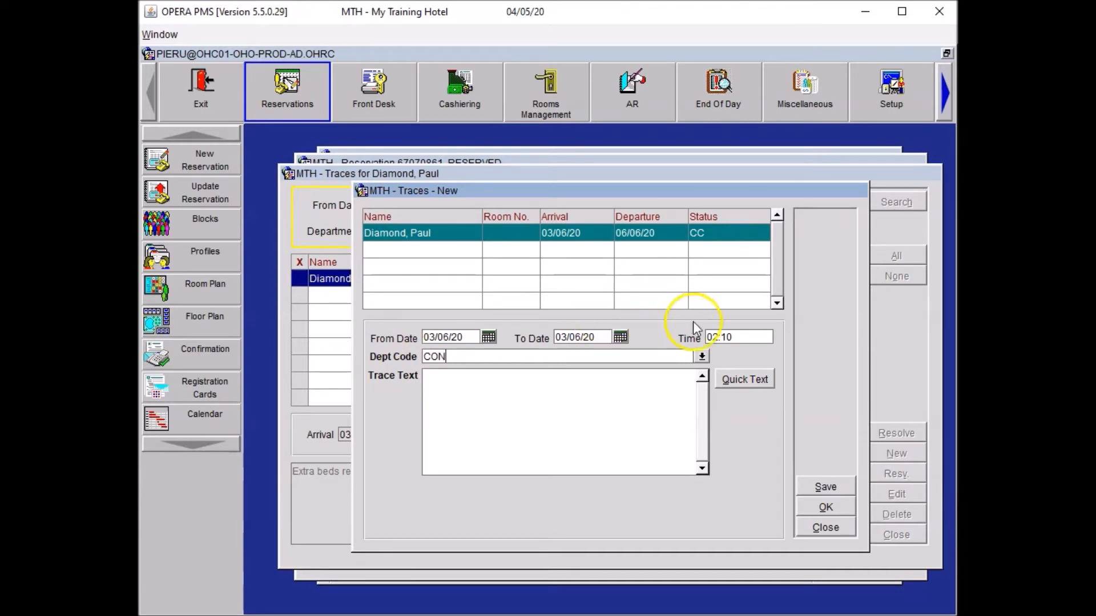
left_click(519, 393)
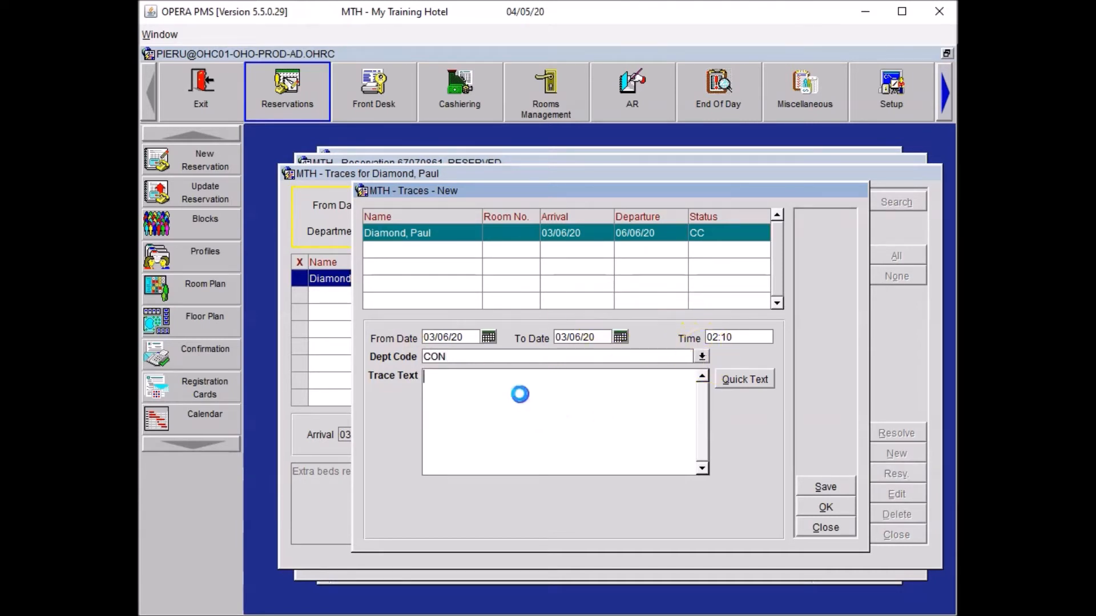
type("Please arrange")
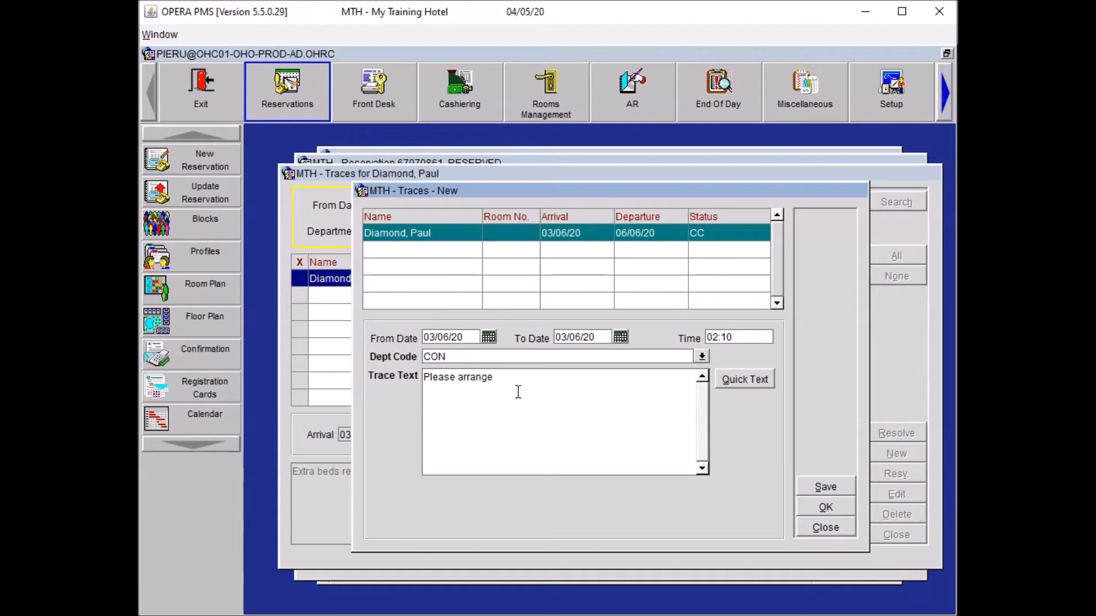
type(" Reception Academy magazi")
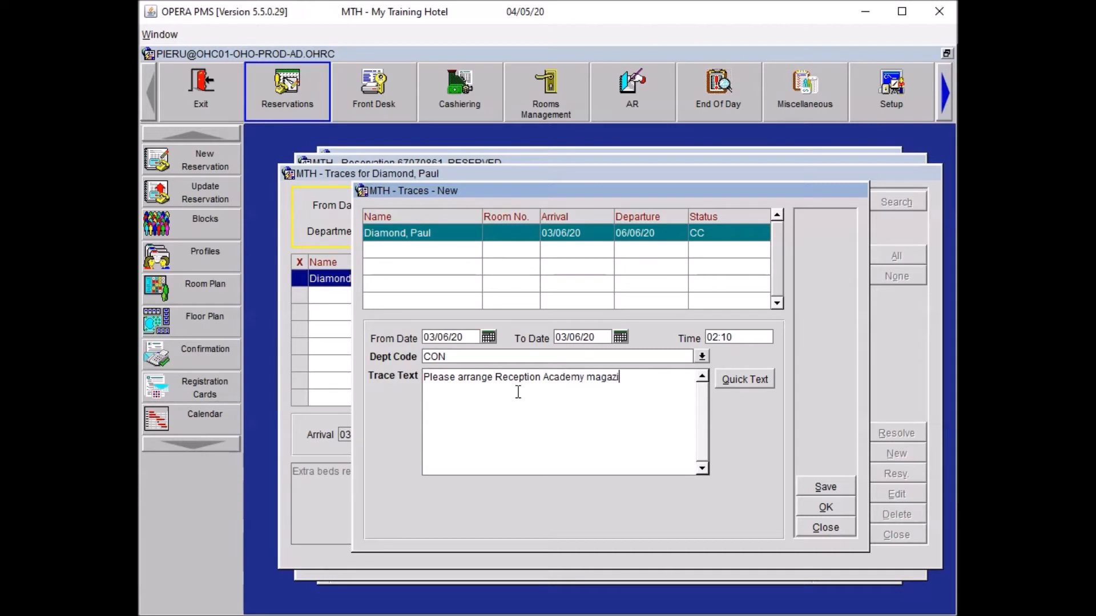
type("ne to be delivered to the room prior to arrival")
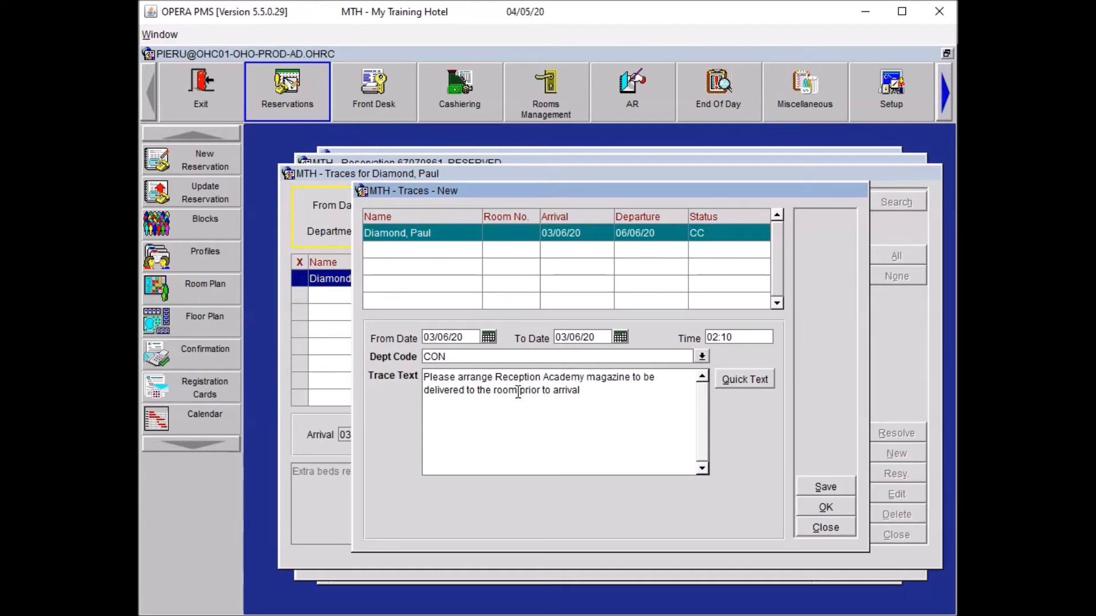
key("alt+o")
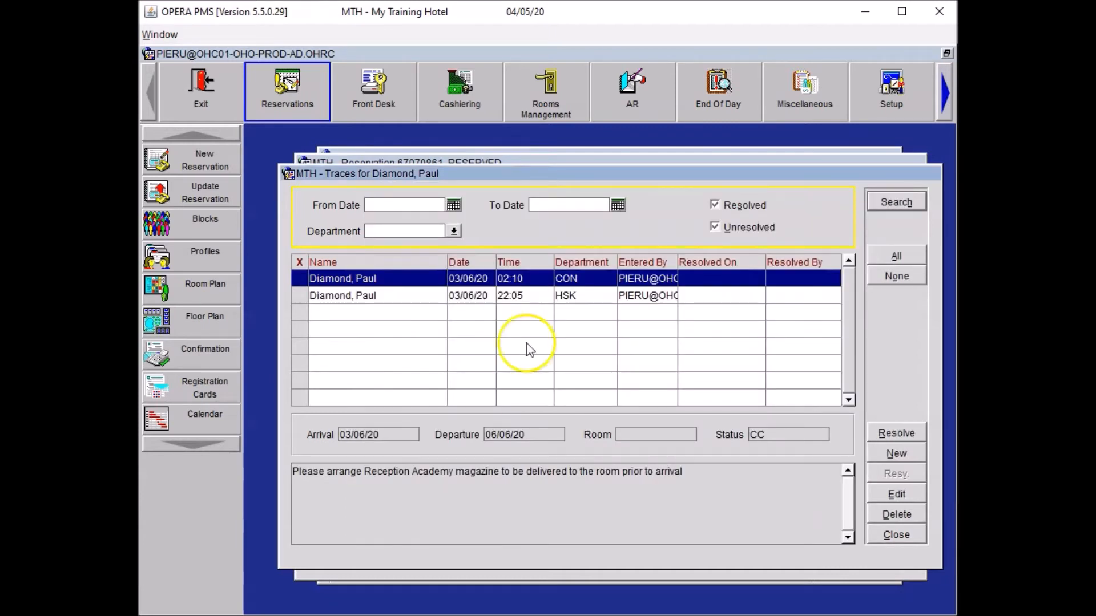
left_click(896, 535)
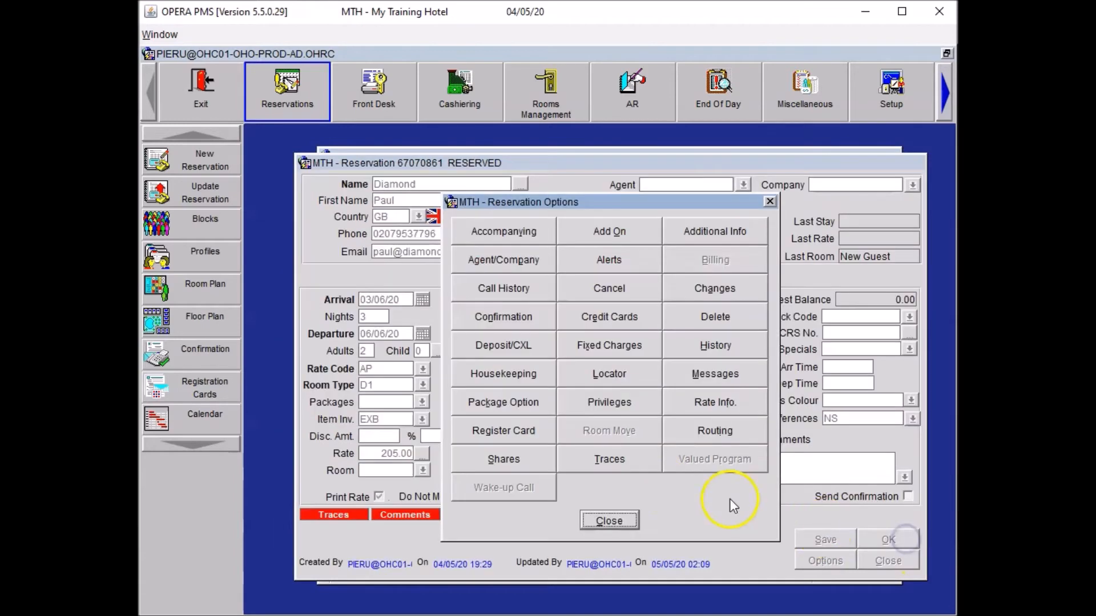
Save the reservation with its new trace and set the arrival time to 20:00.
left_click(601, 523)
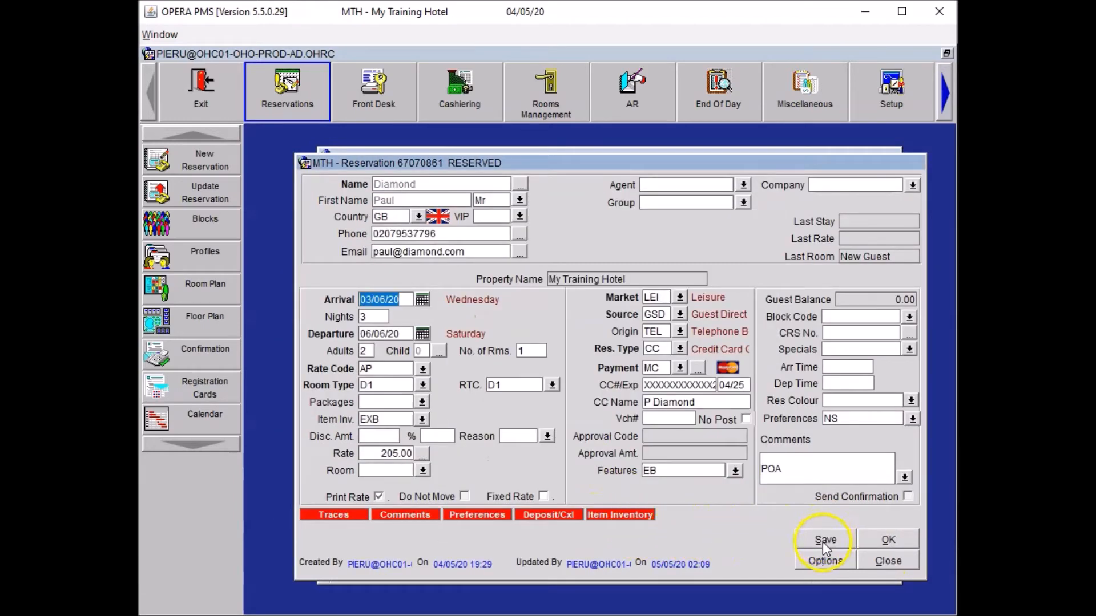
left_click(826, 540)
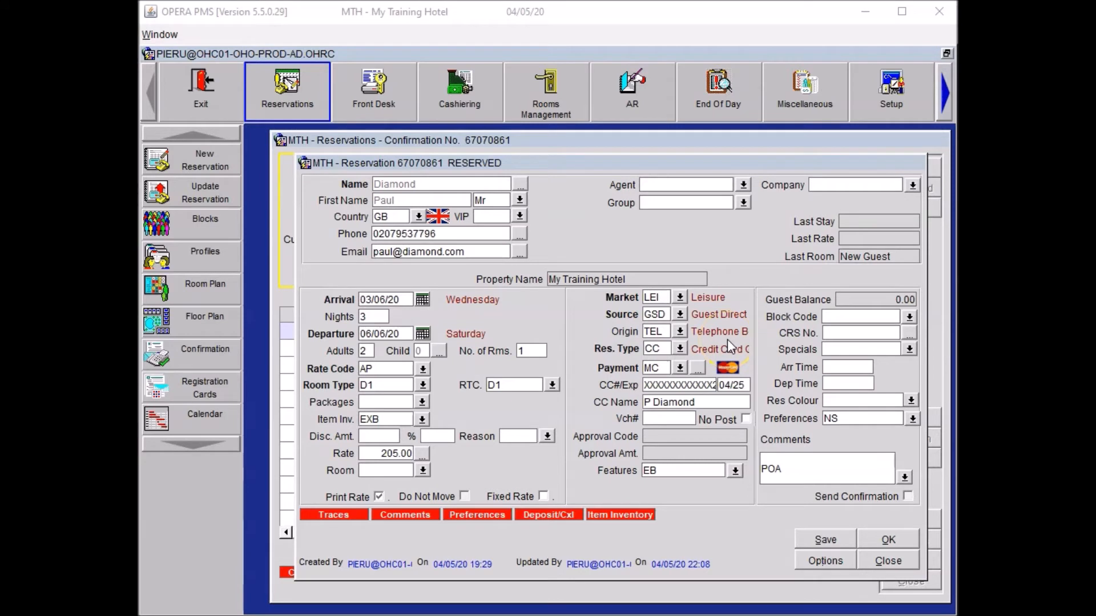
left_click(839, 369)
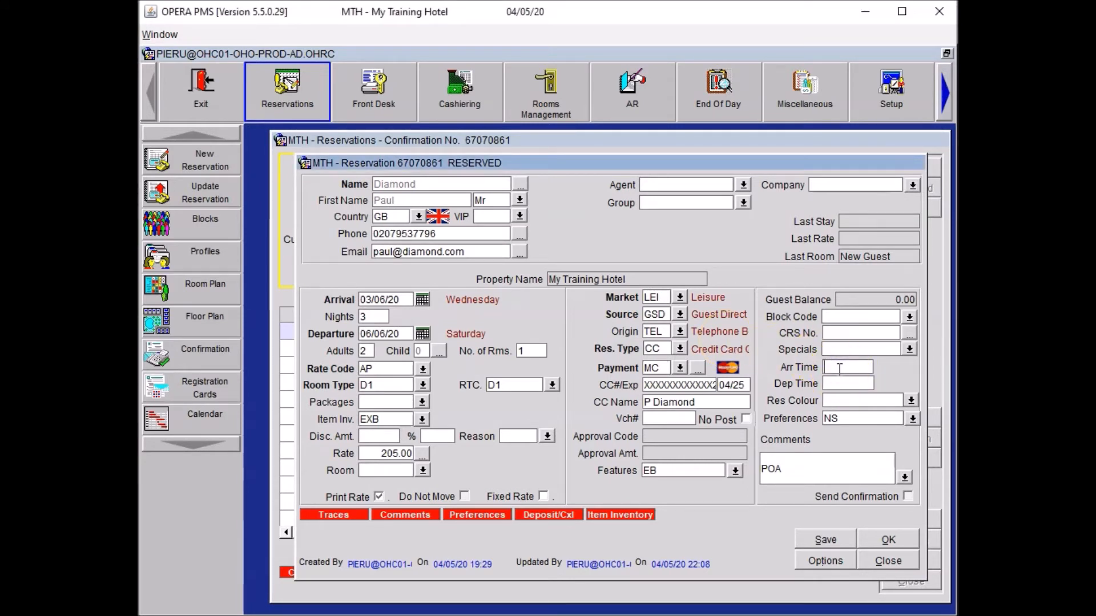
type("2000")
Add the Late Arrival Advised (LA) special without attaching it to the profile, and save the reservation.
left_click(858, 349)
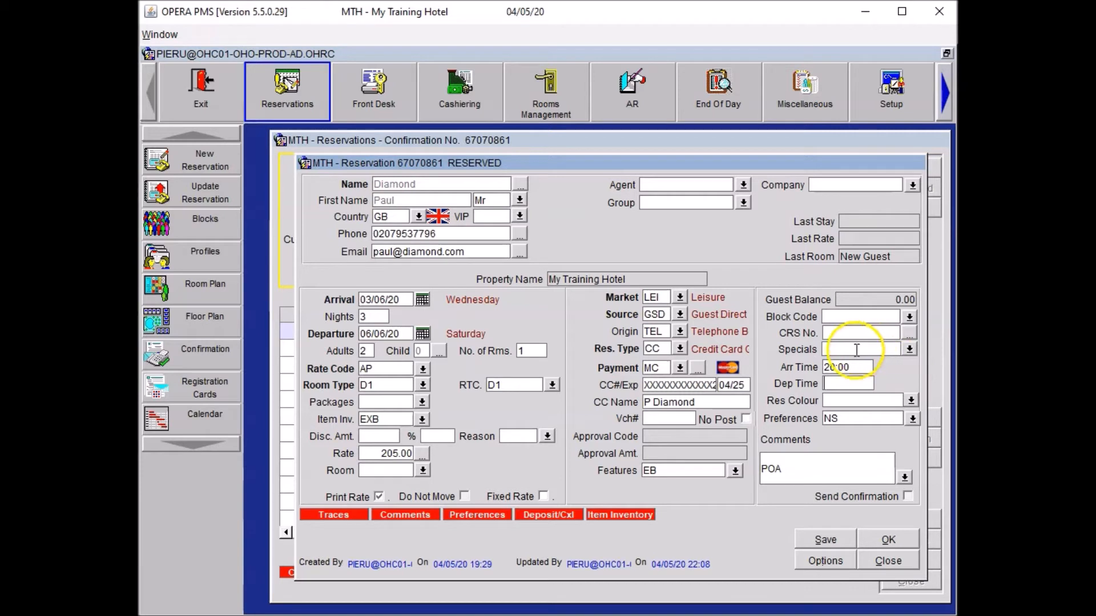
left_click(909, 348)
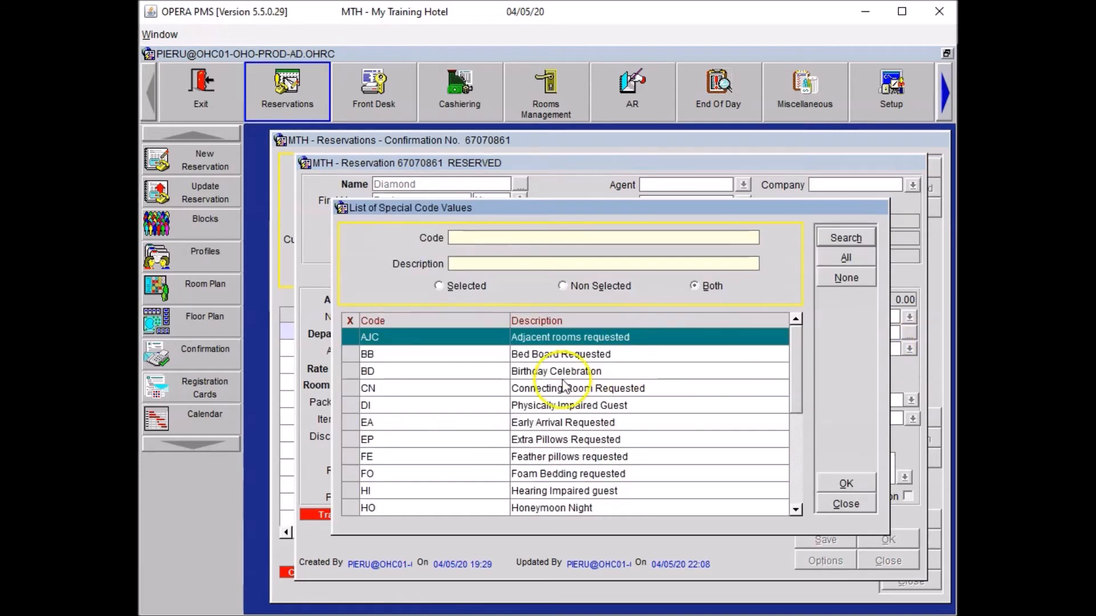
left_click(796, 464)
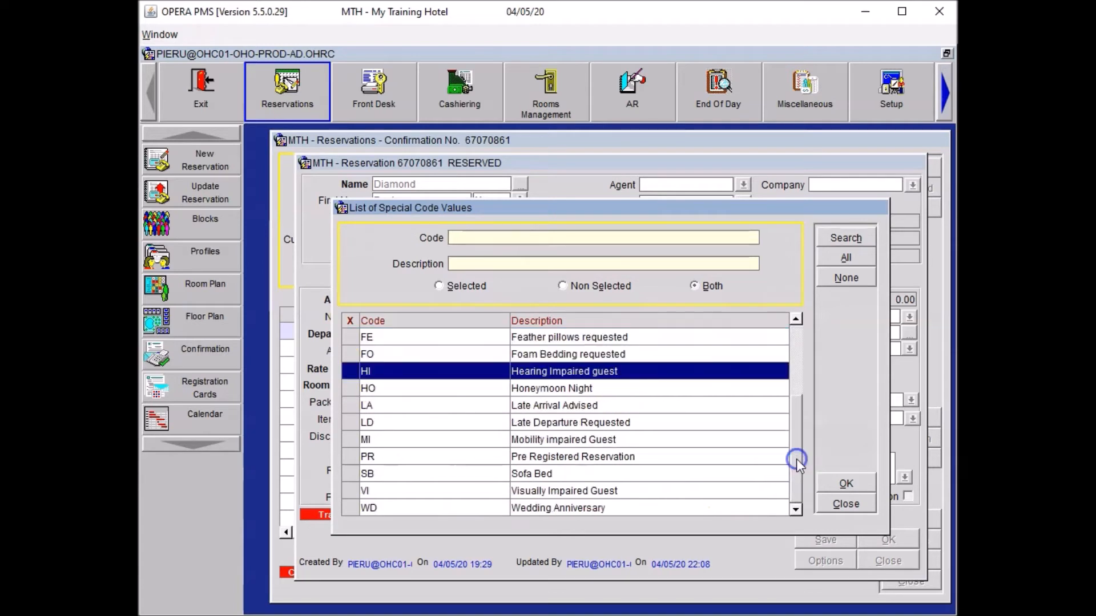
left_click(347, 403)
left_click(845, 483)
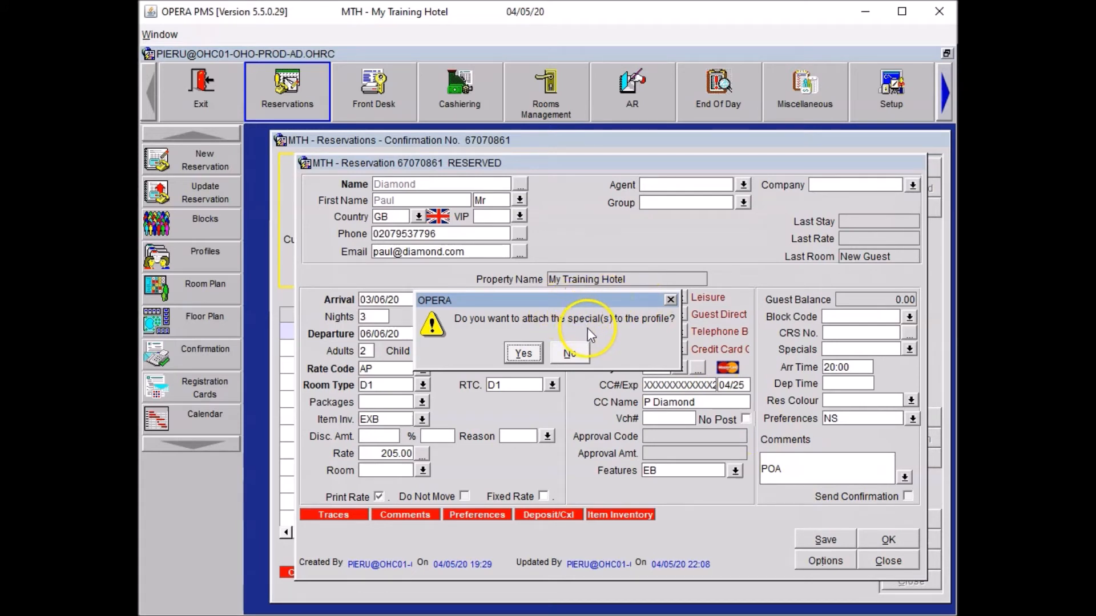
left_click(571, 354)
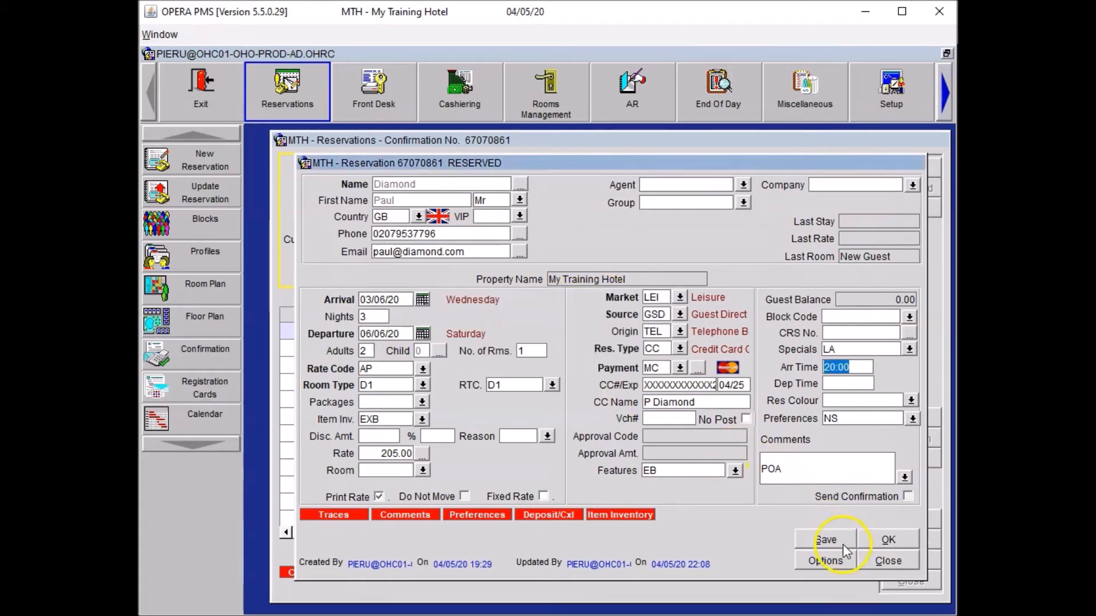
left_click(830, 535)
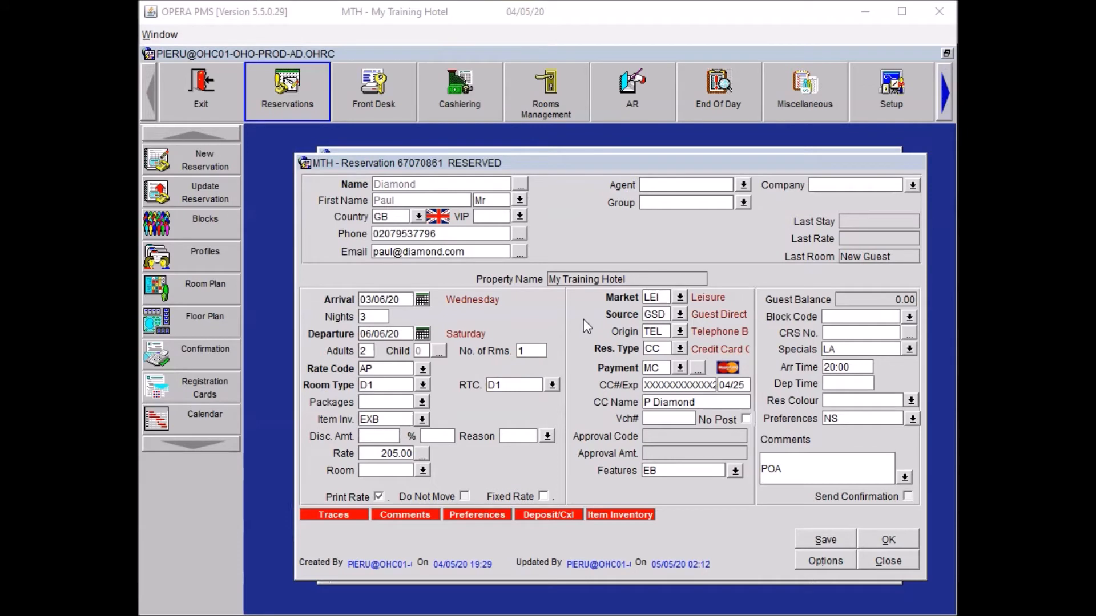
Open the guest's profile and start a new individual note of type Food & Beverage Notes.
left_click(547, 203)
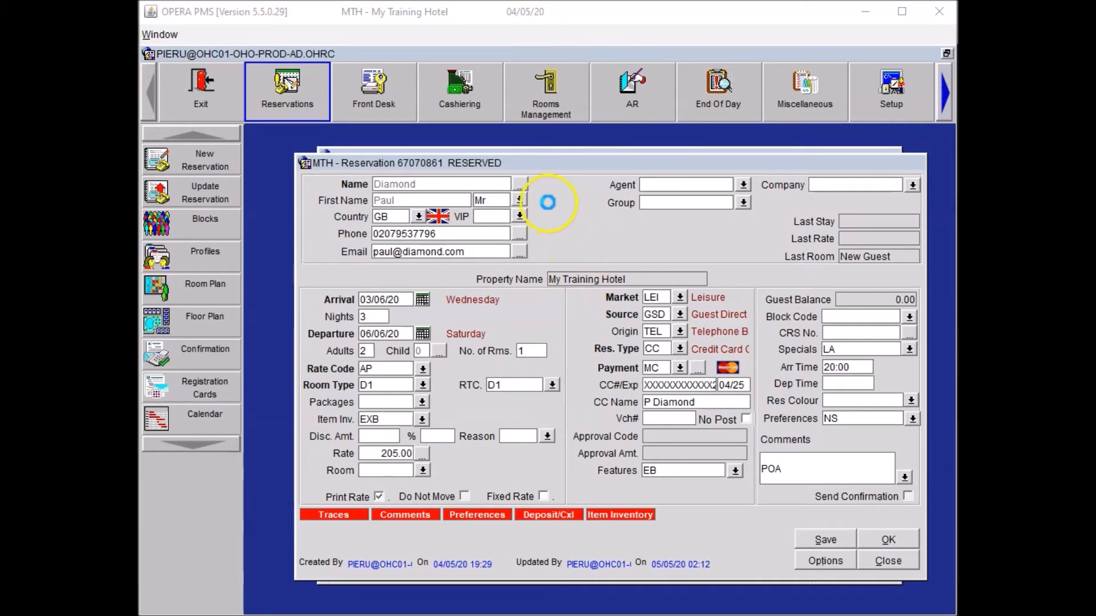
left_click(521, 183)
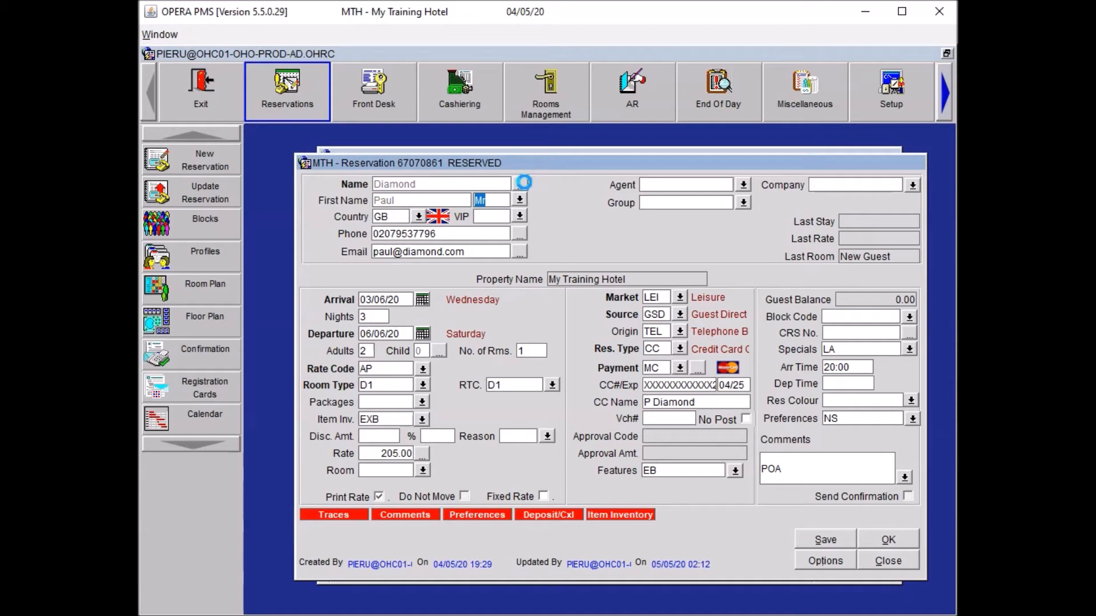
left_click(659, 301)
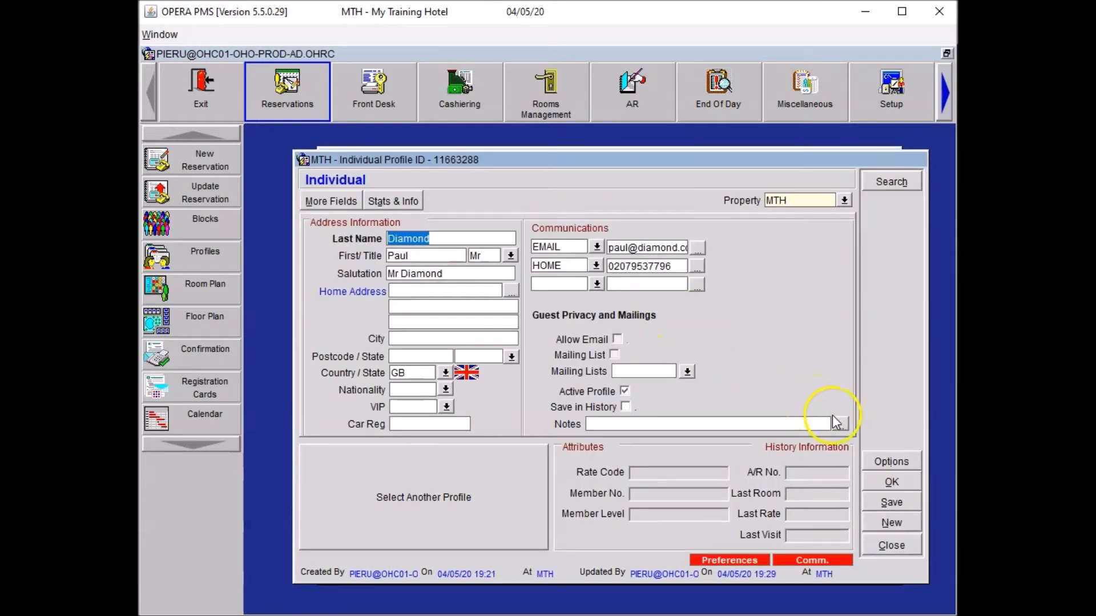
left_click(889, 462)
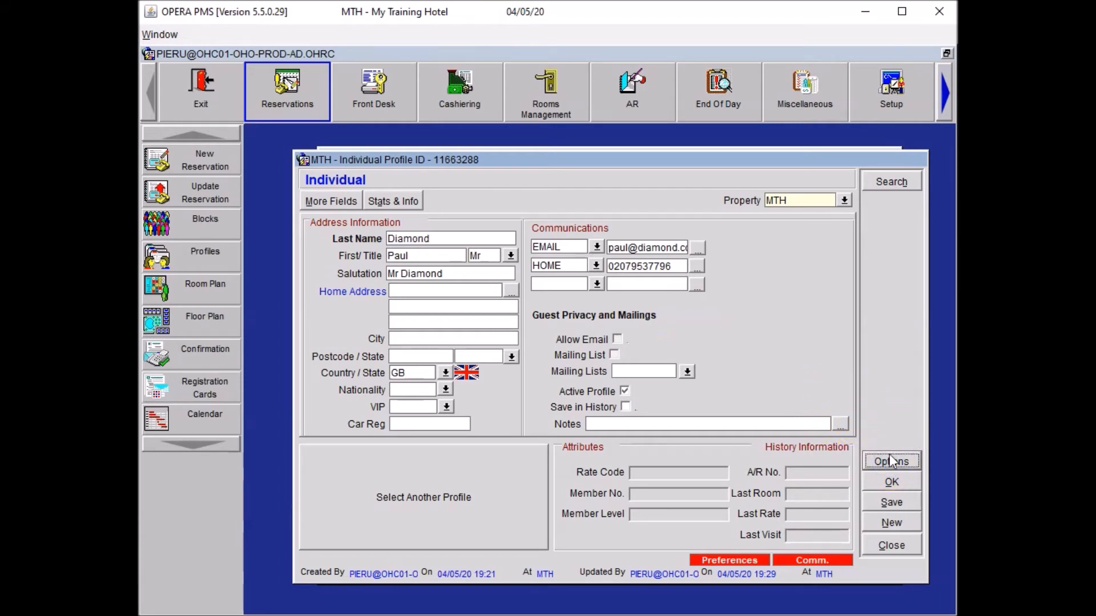
left_click(623, 377)
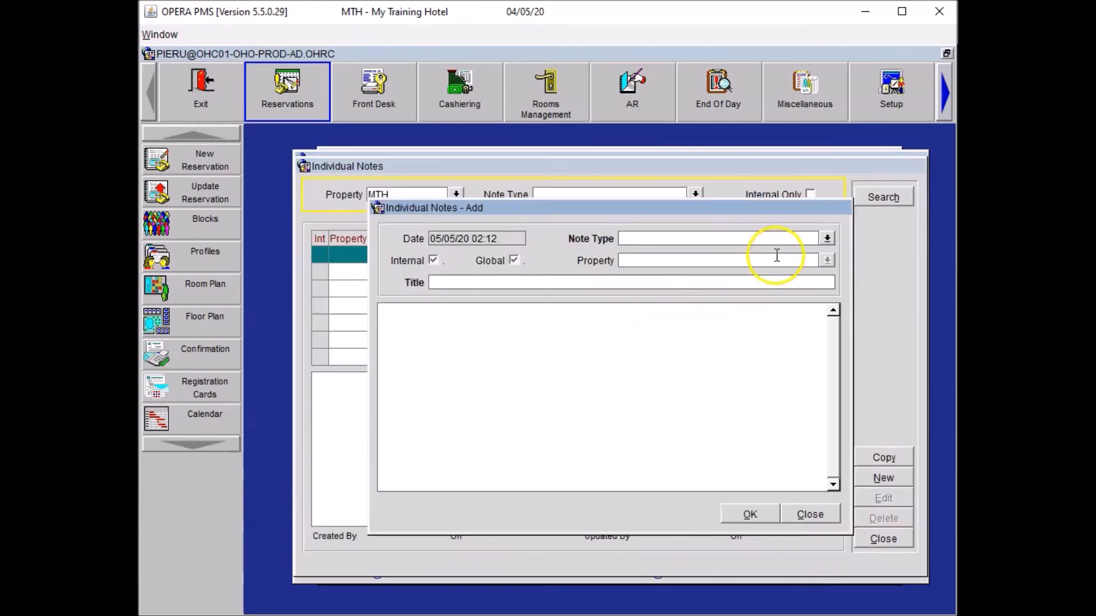
left_click(827, 238)
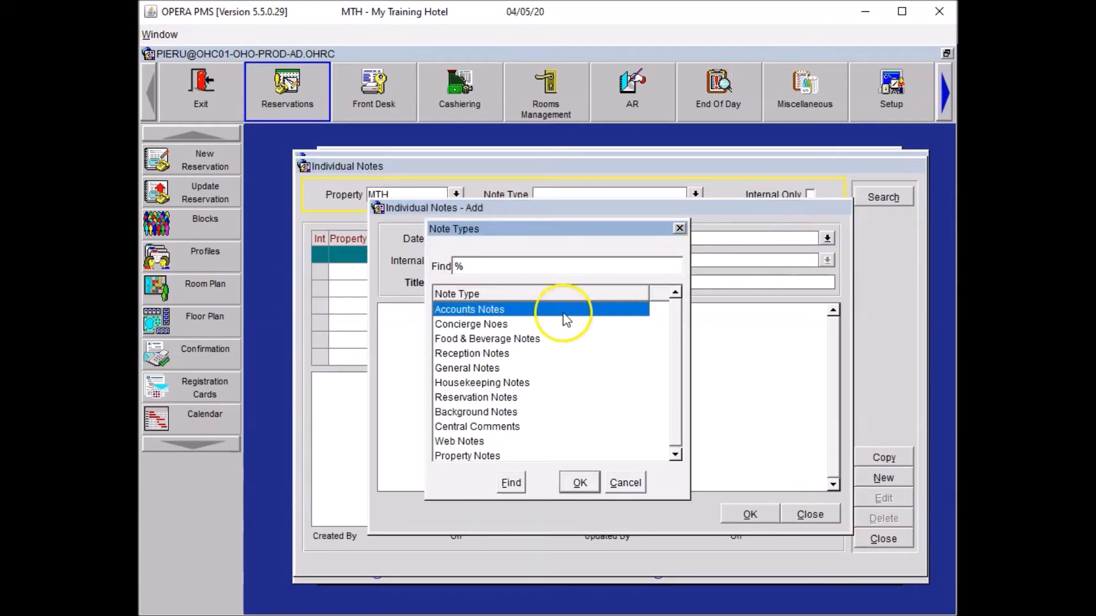
left_click(503, 338)
left_click(580, 484)
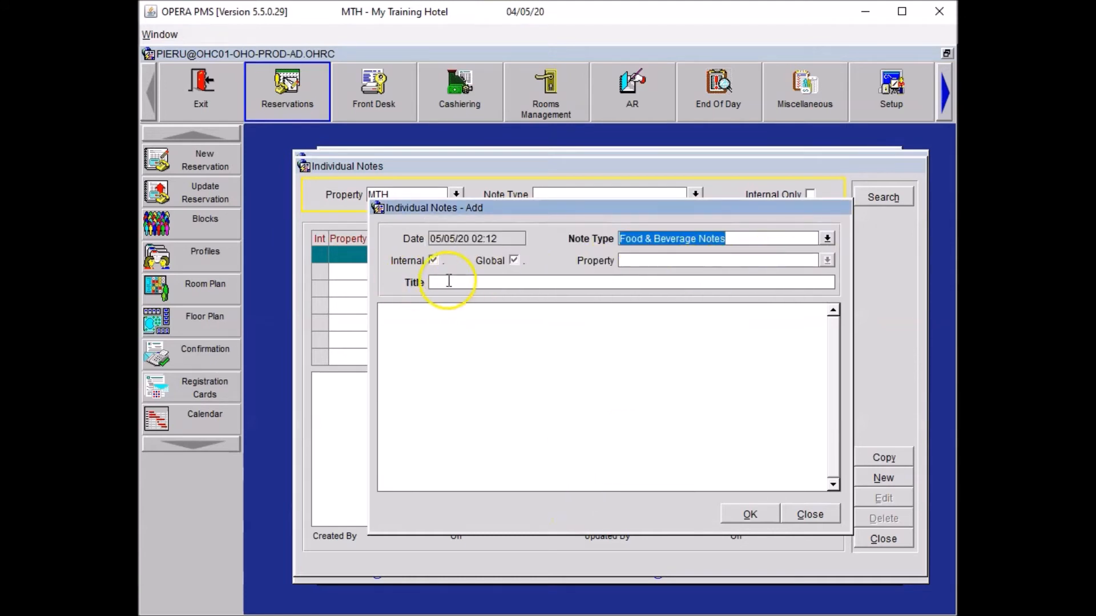
Title the note "Allergy", enter the text "Guest is allergic to bananas", save it and return to the reservation.
left_click(448, 281)
type("Al")
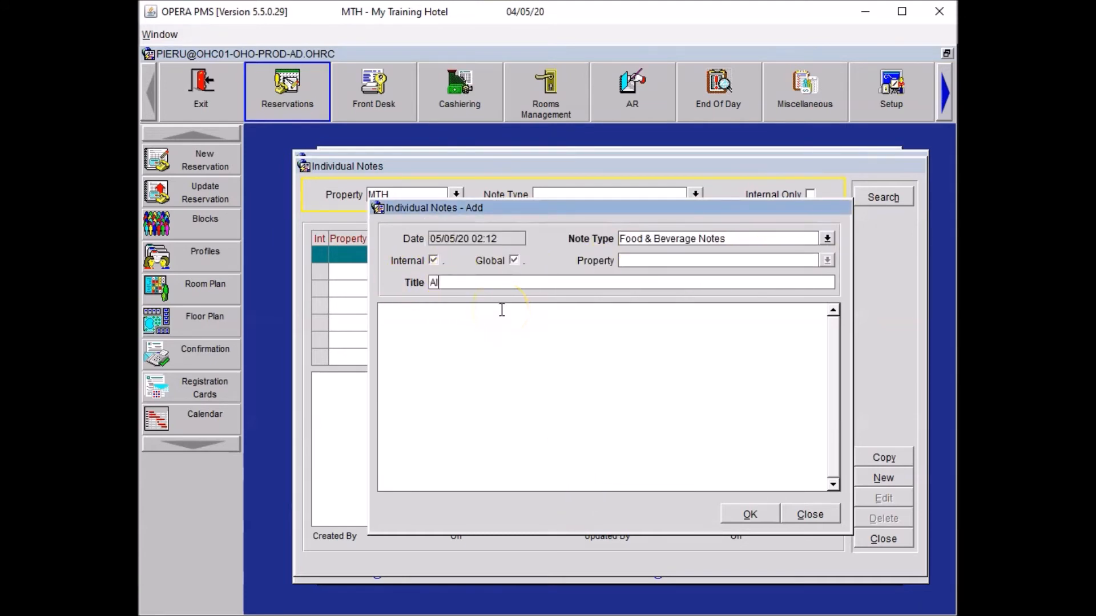
type("lergy")
left_click(503, 314)
type("Guest is allergic to banana")
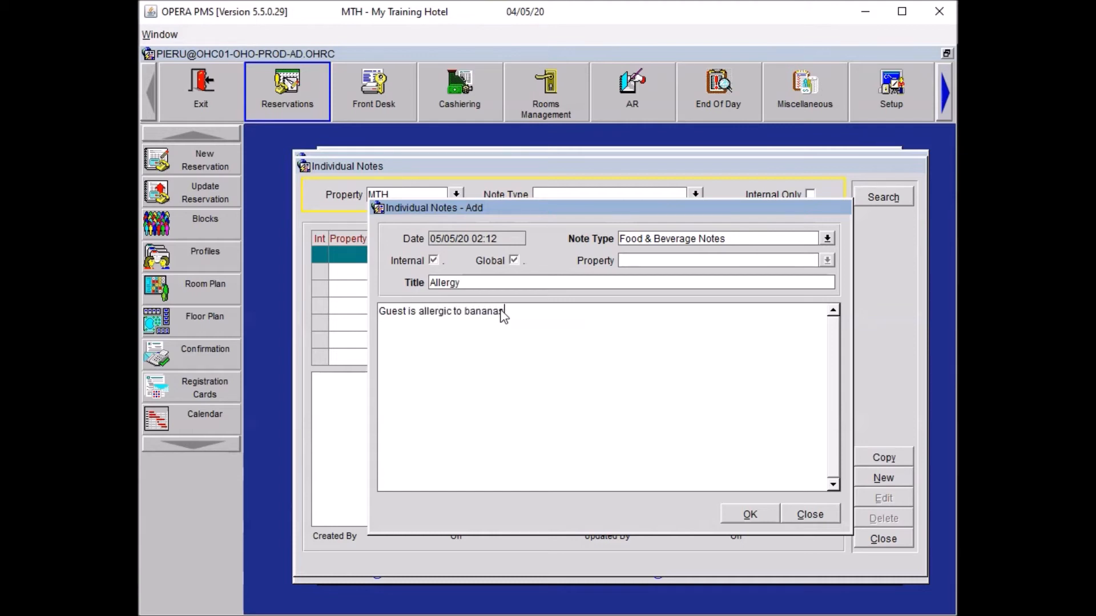
left_click_drag(553, 314, 377, 311)
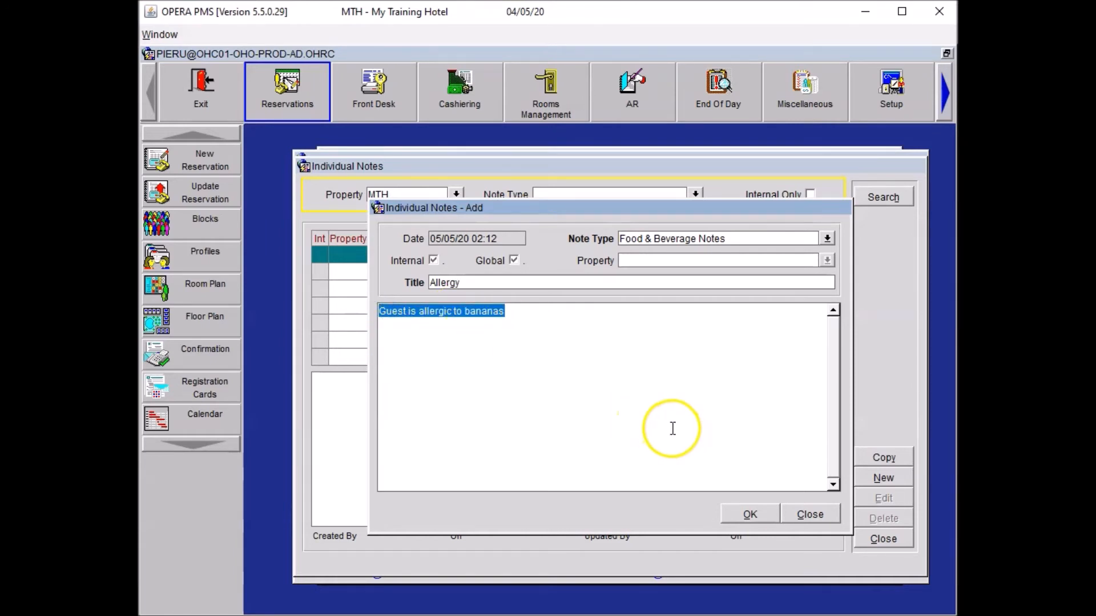
left_click(745, 513)
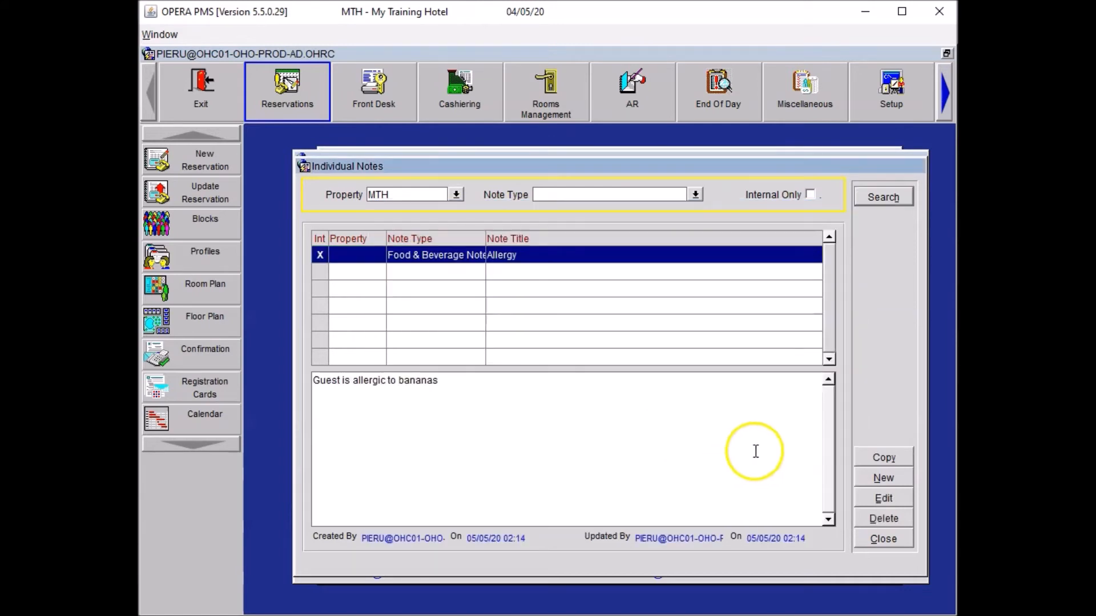
left_click(888, 539)
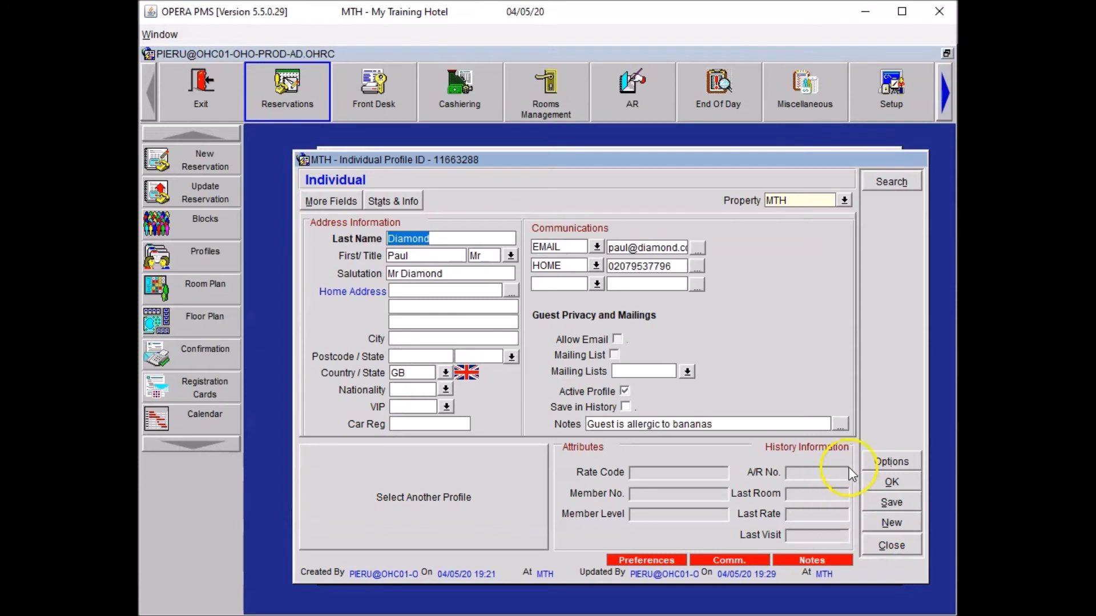
left_click(888, 483)
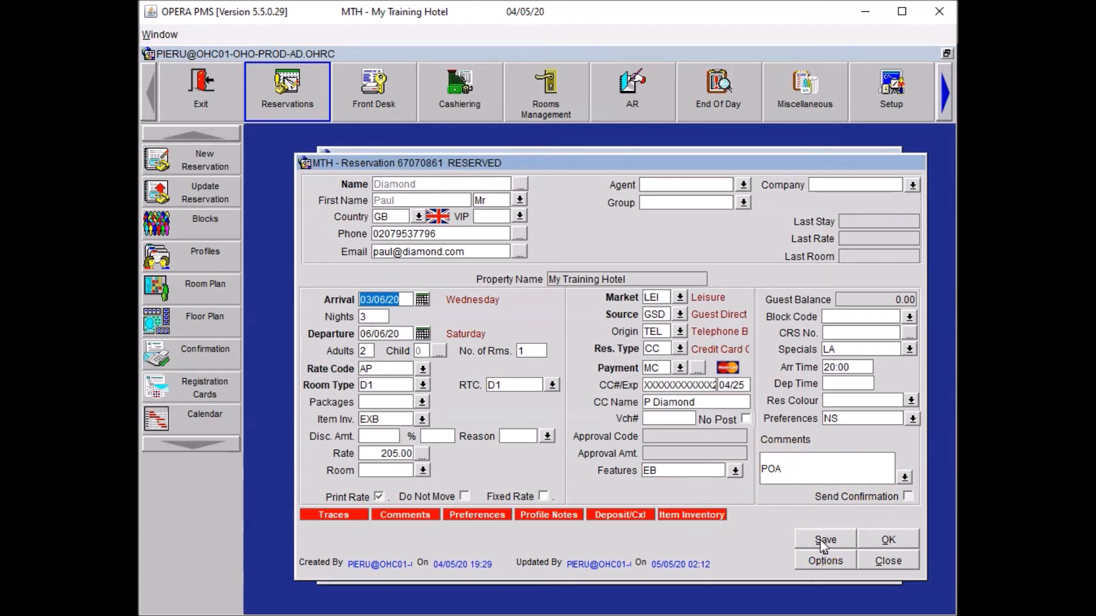
Add a trace to the reservation for department FB reading "Guest is allergic to bananas".
left_click(818, 562)
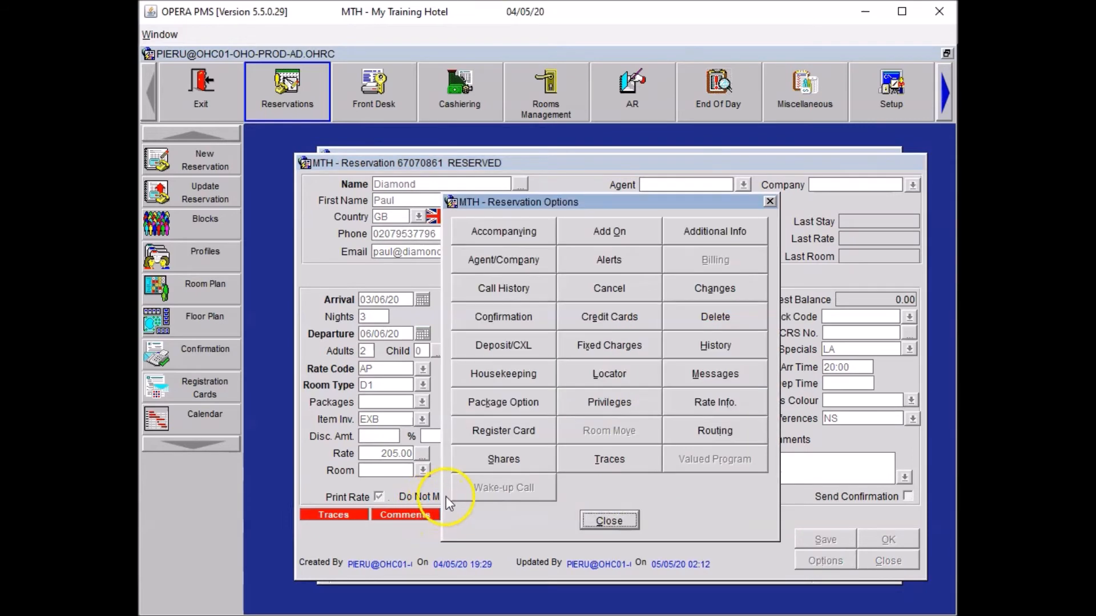
left_click(599, 460)
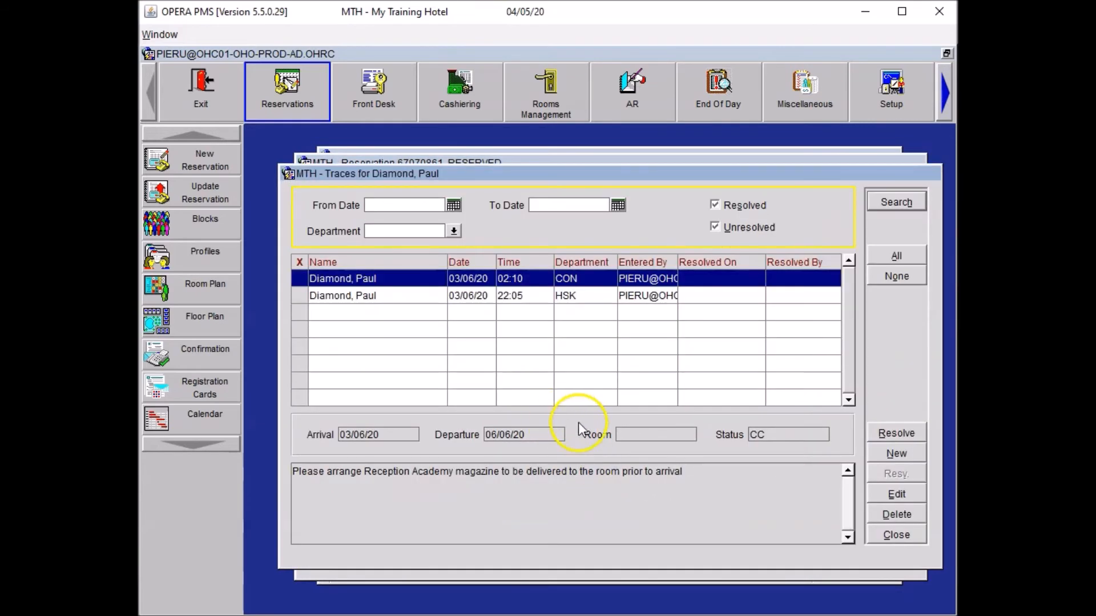
left_click(876, 454)
left_click(477, 355)
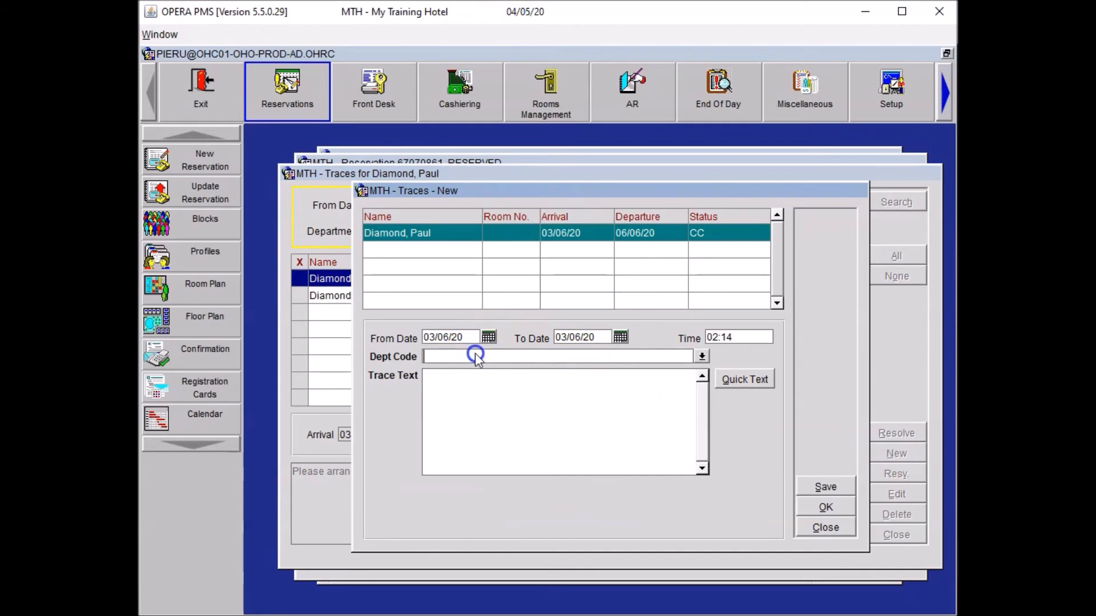
type("FB")
key("Tab")
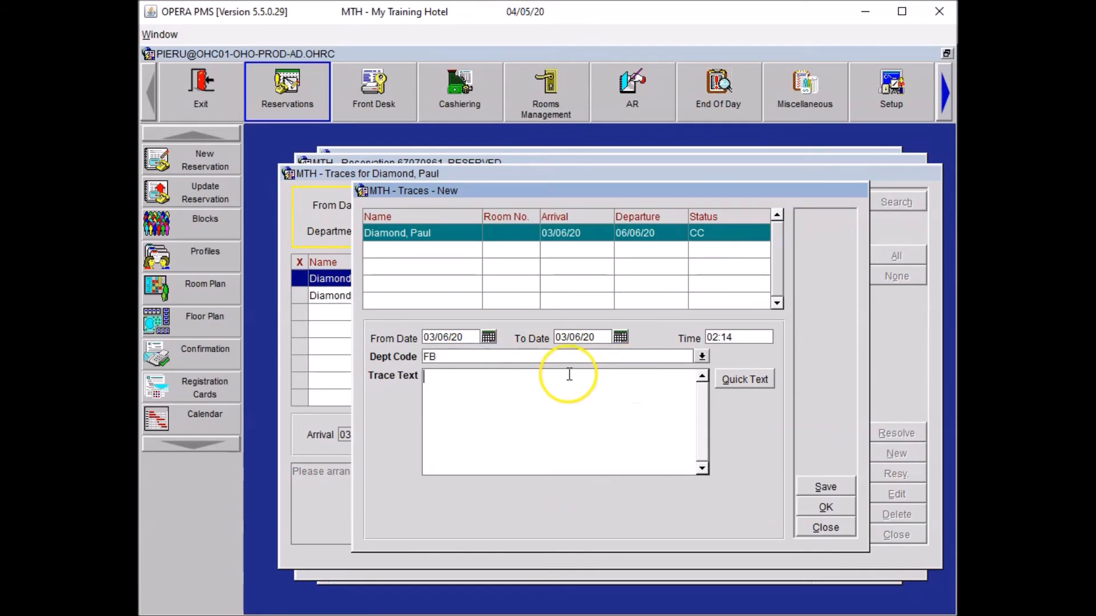
left_click(474, 385)
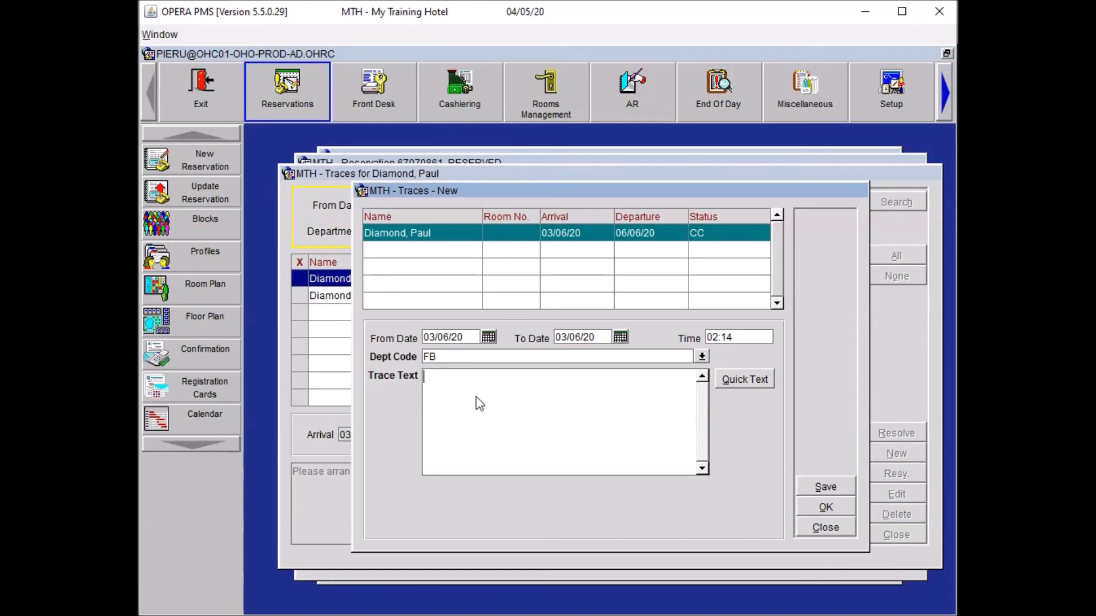
type("Guest is allergic to bananas")
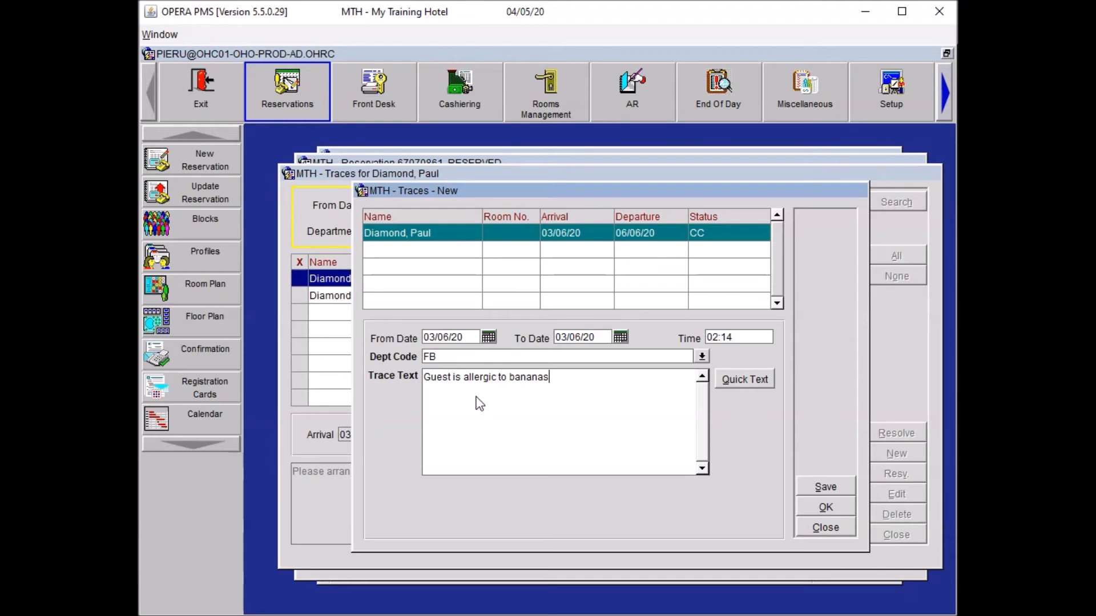
left_click(834, 506)
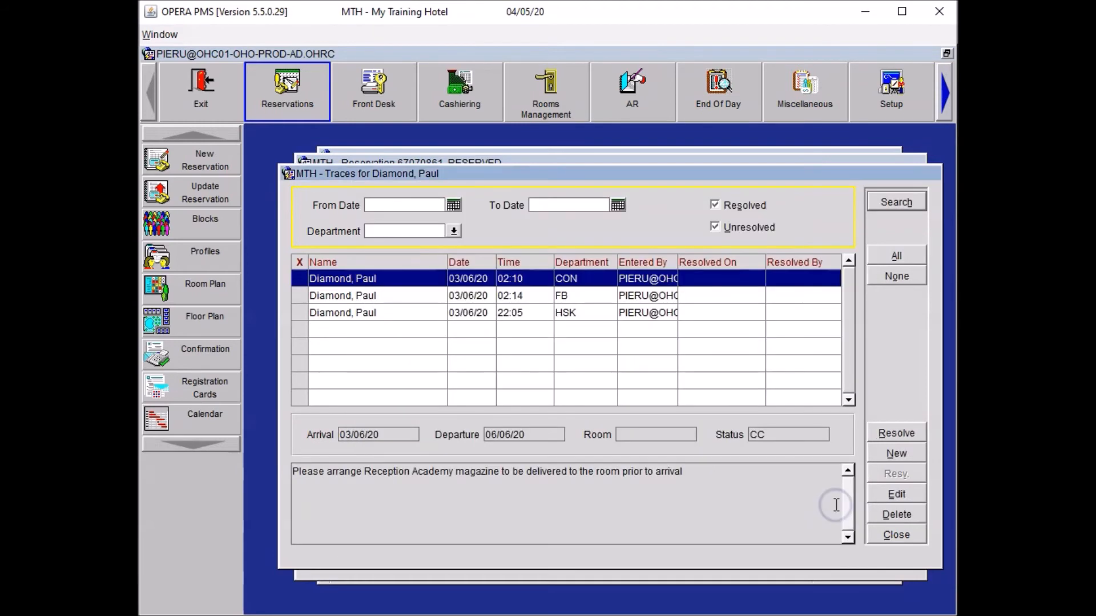
left_click(899, 539)
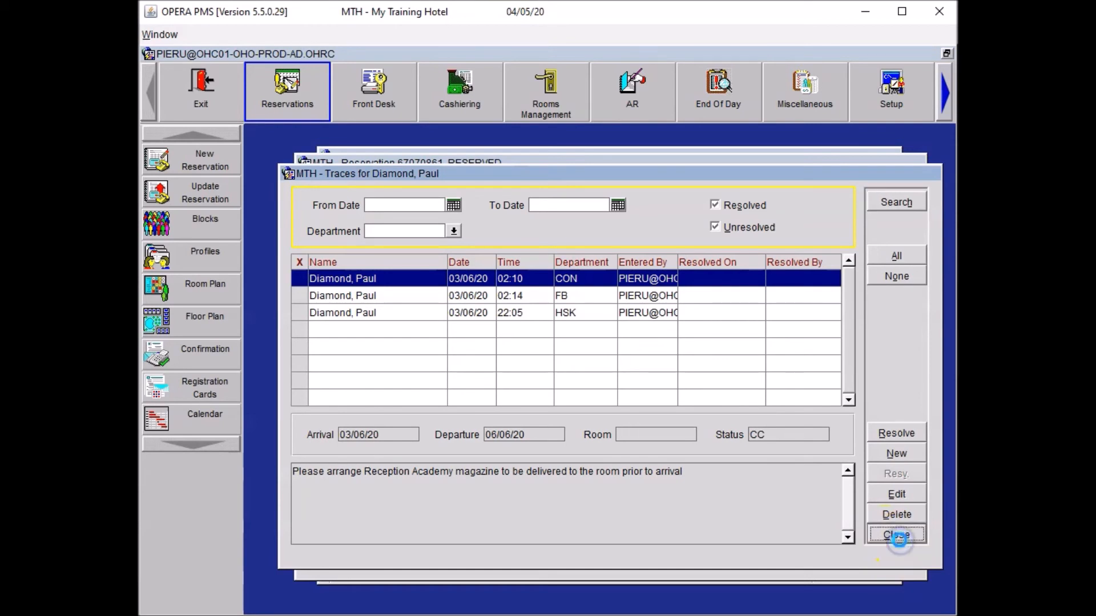
left_click(602, 517)
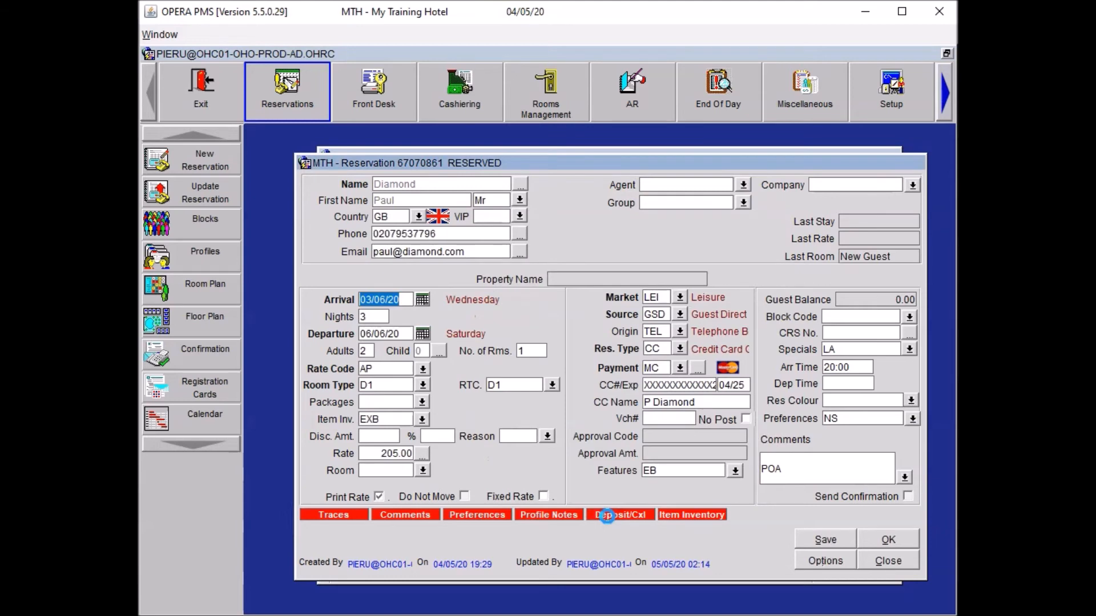
Start a new alert on the reservation with code GRT and set its area to Check-In.
left_click(829, 556)
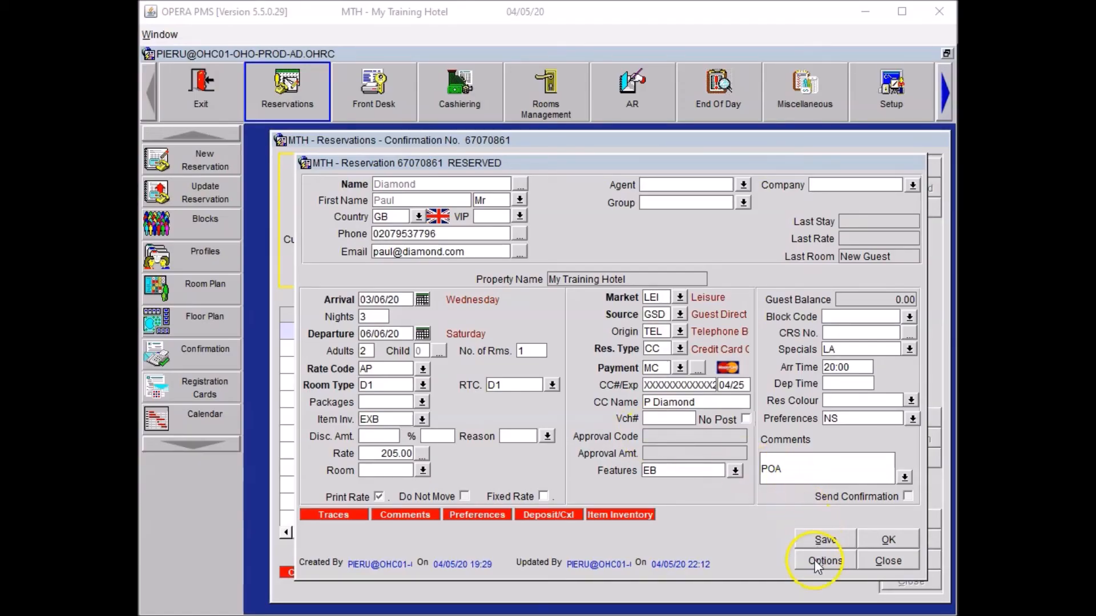
left_click(817, 563)
left_click(614, 254)
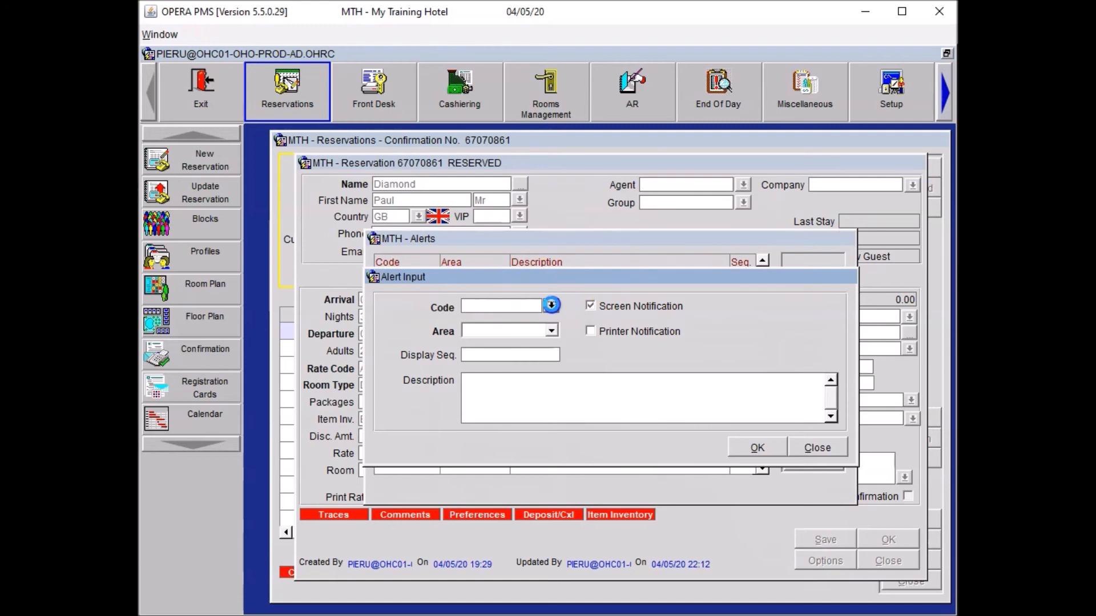
left_click(551, 307)
left_click(163, 284)
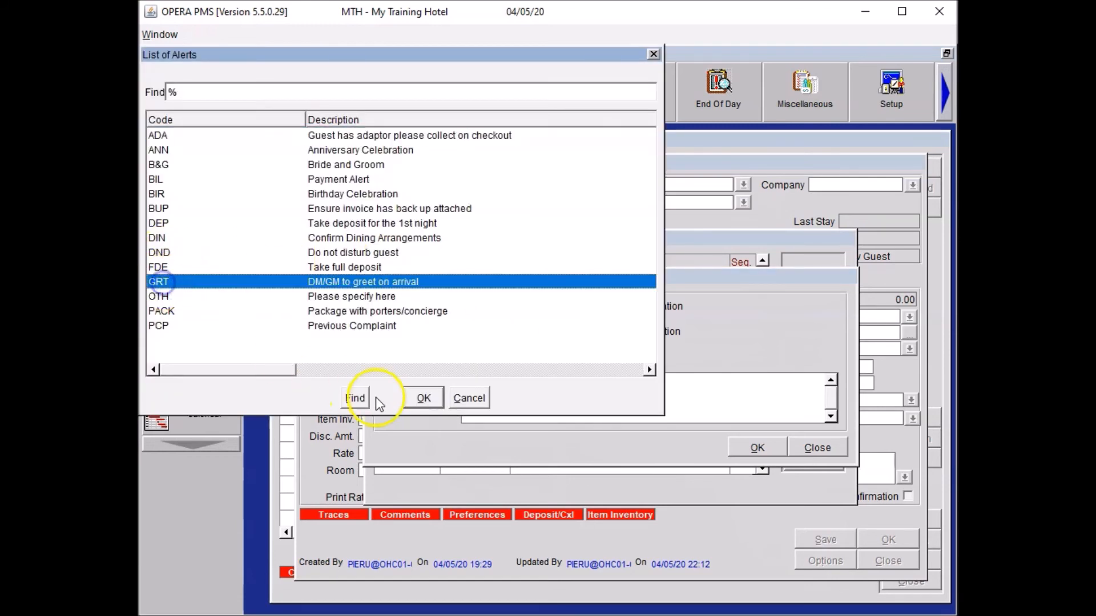
left_click(409, 399)
left_click(522, 330)
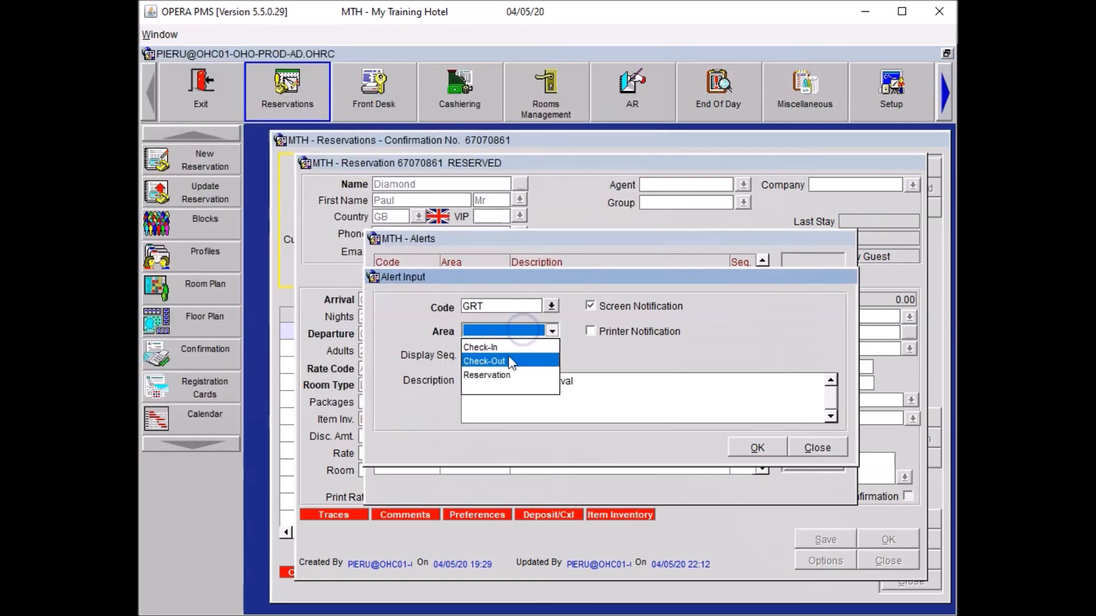
left_click(505, 344)
Replace the alert's description with 'Please greet guest with a "High Five" on arrival', save the alert and return to the reservation.
left_click_drag(463, 381, 649, 379)
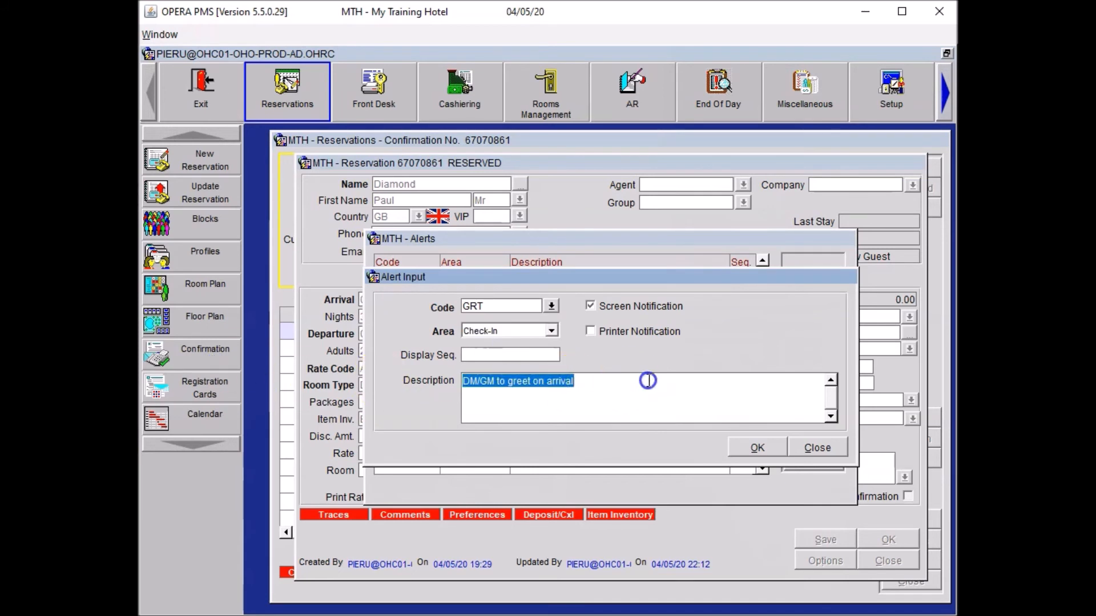
key("BackSpace")
type("Ple")
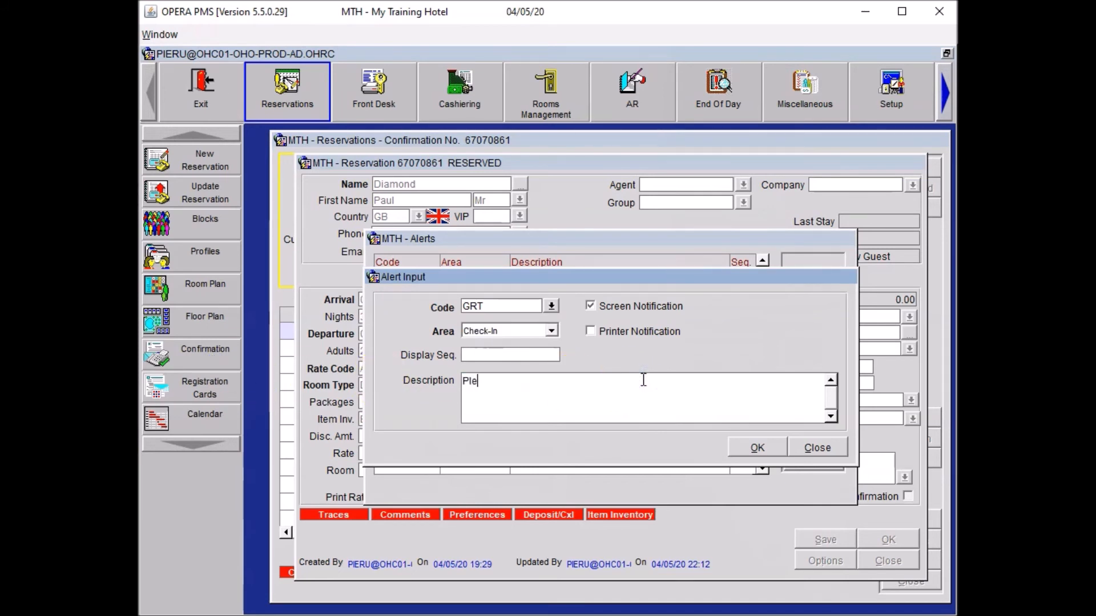
type("ase greet guest with")
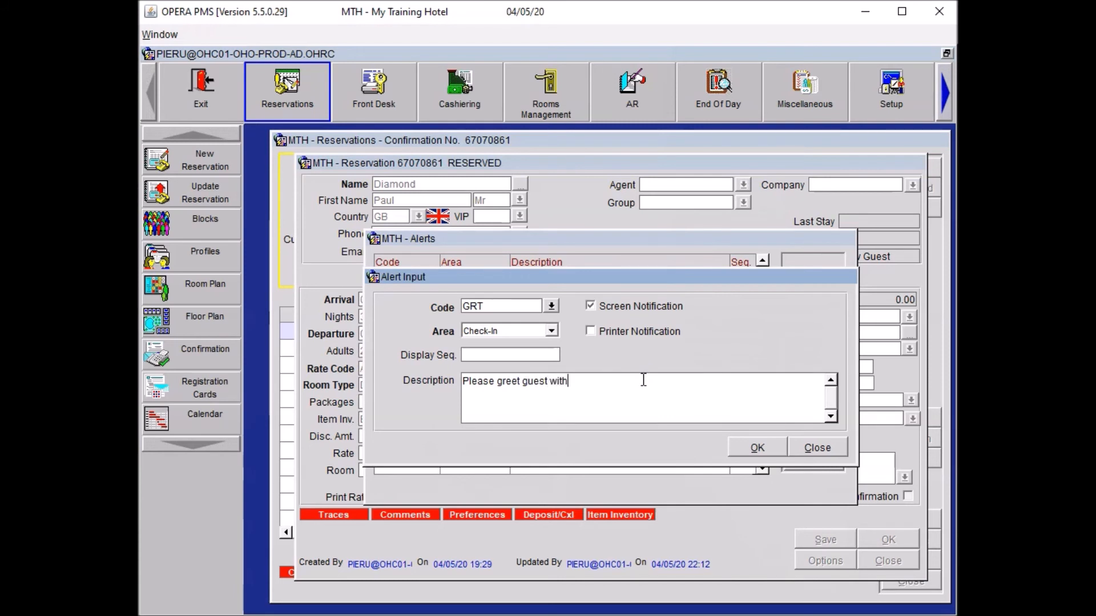
type(" a Higg")
key("BackSpace")
key("BackSpace")
type("gh Five on arrival")
key("Left")
key("Left")
key("Left")
key("Left")
key("Left")
key("Left")
key("Left")
key("Left")
type("\"")
key("Right")
key("Right")
key("Right")
key("Right")
key("Right")
key("Right")
key("Right")
type("\"")
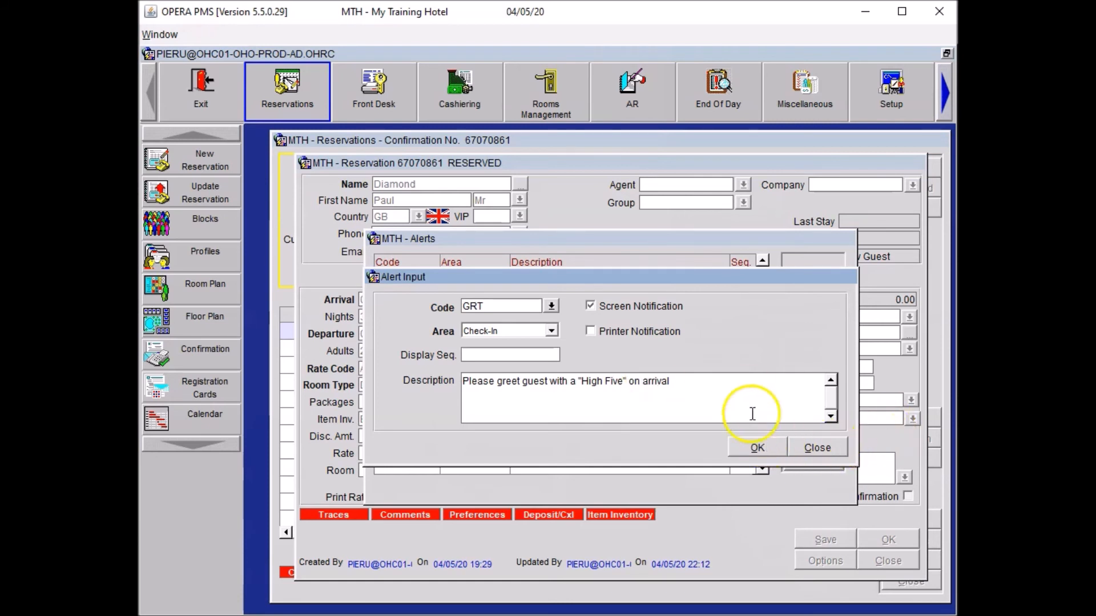
left_click(759, 446)
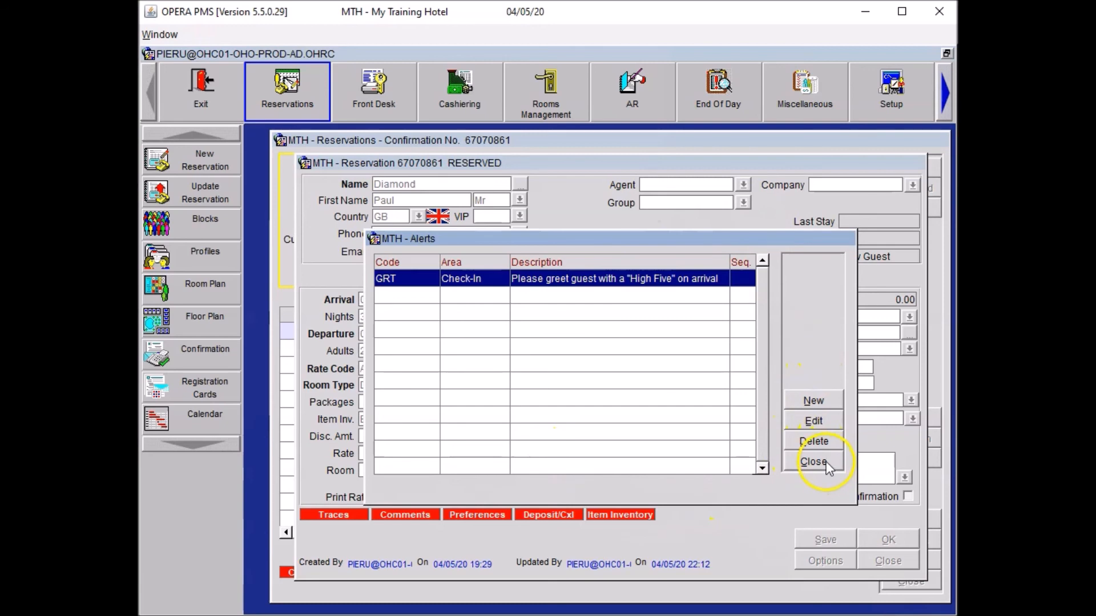
left_click(828, 464)
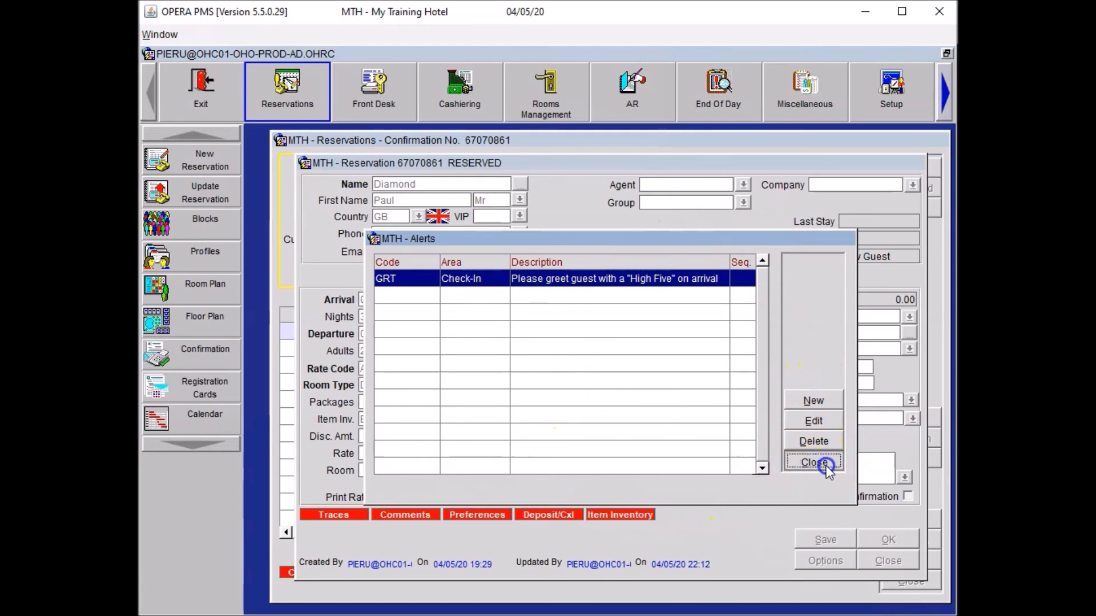
left_click(621, 521)
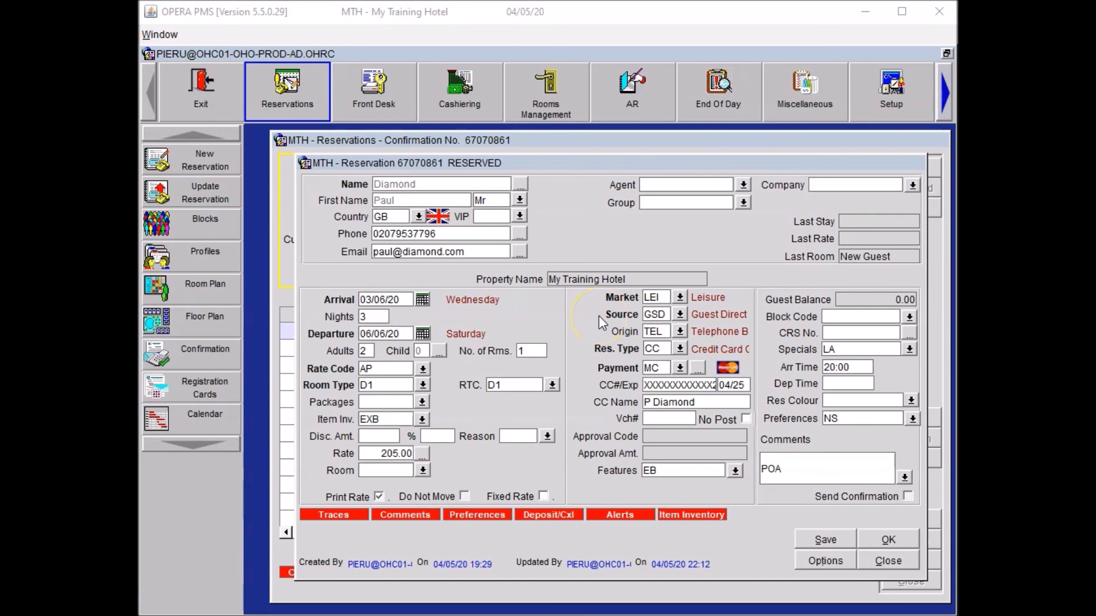
Start a new locator for the reservation on 03/06/20, from 17:00 to 20:00.
left_click(615, 385)
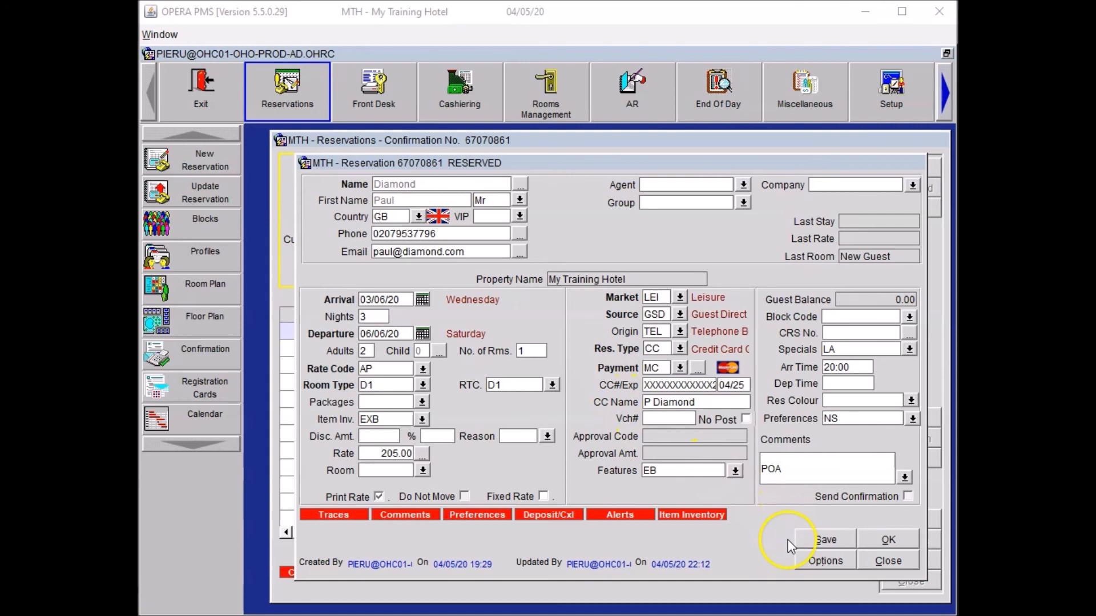
left_click(823, 556)
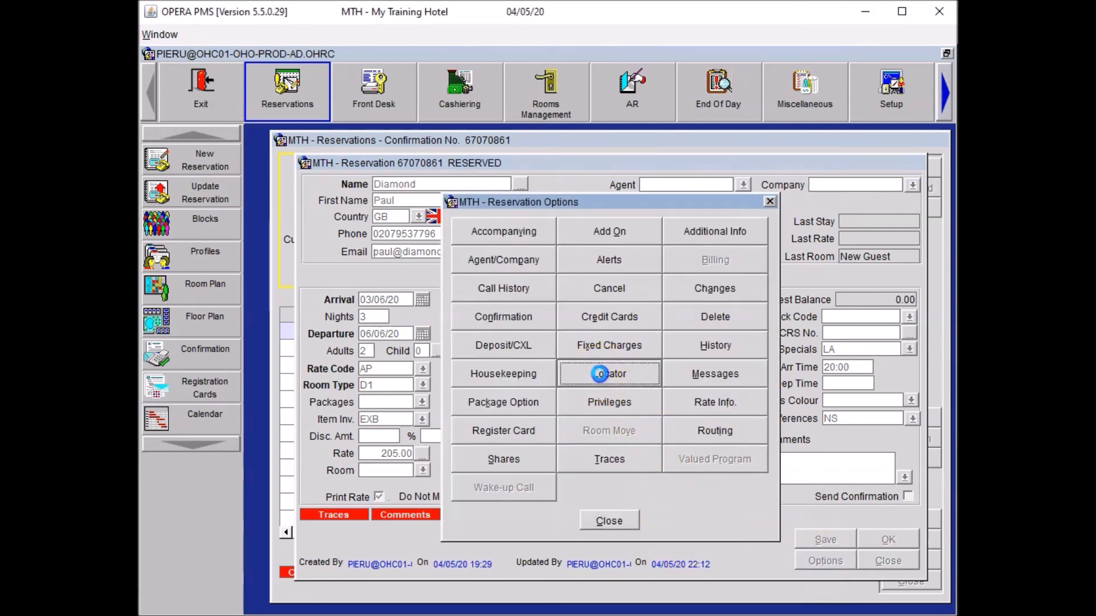
left_click(599, 372)
left_click(448, 302)
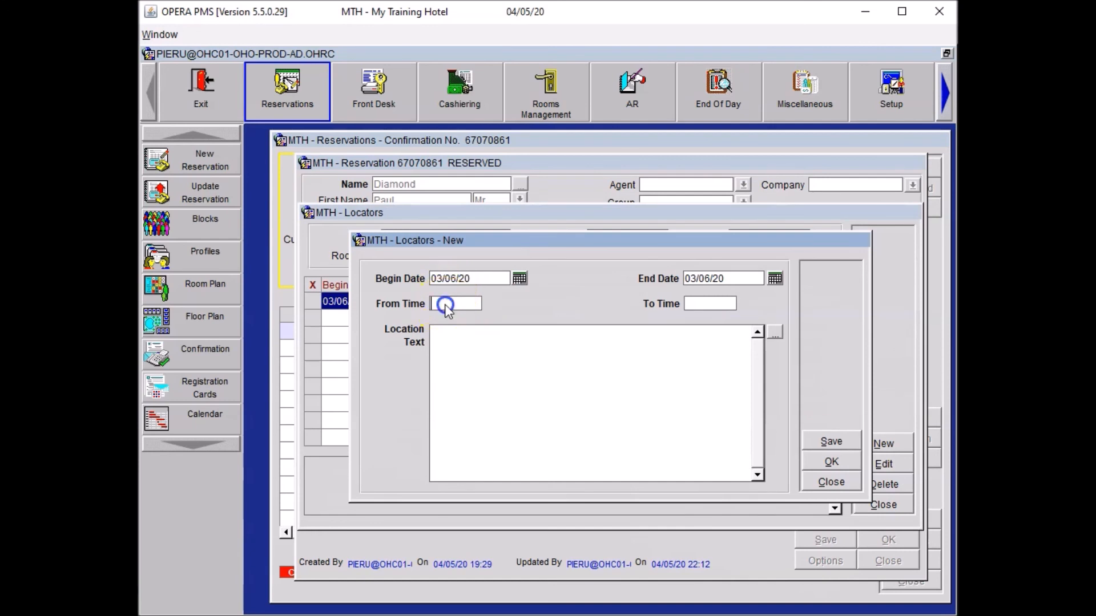
type("1700")
key("Tab")
type("20:0")
type("000")
key("Tab")
Insert the predefined location "Guest is in the Bar", change "Bar" to "Restaurant", save the locator and return to the reservation.
left_click(778, 335)
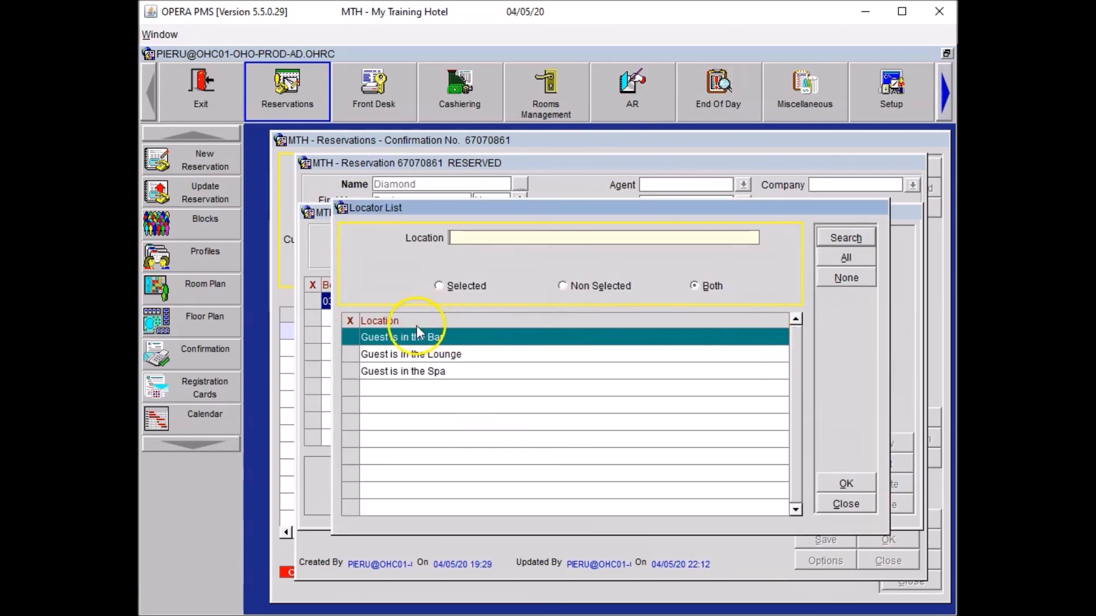
left_click(351, 338)
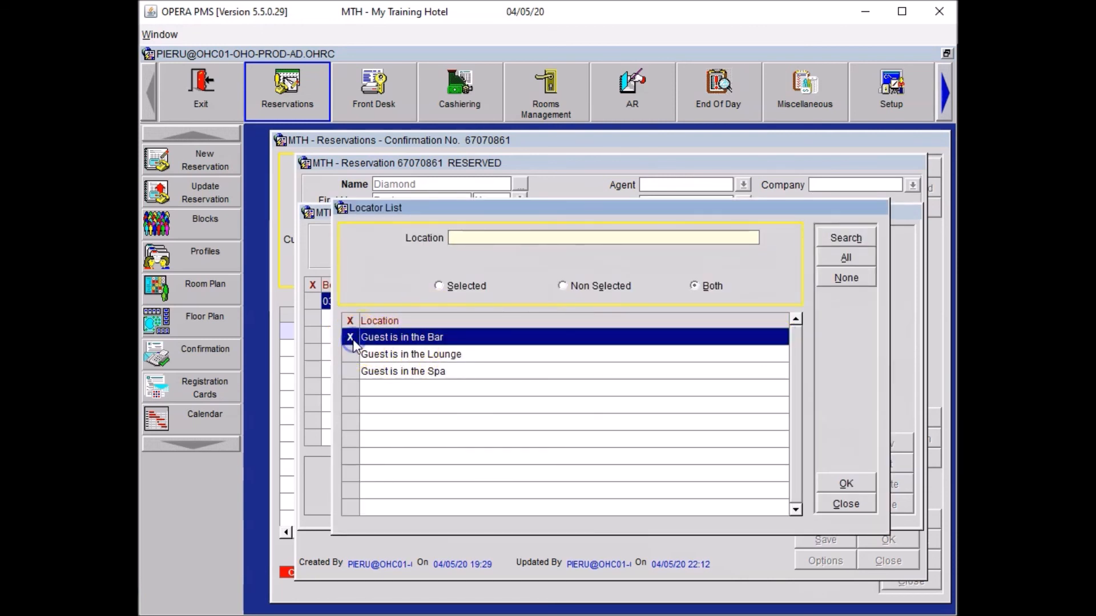
left_click(846, 483)
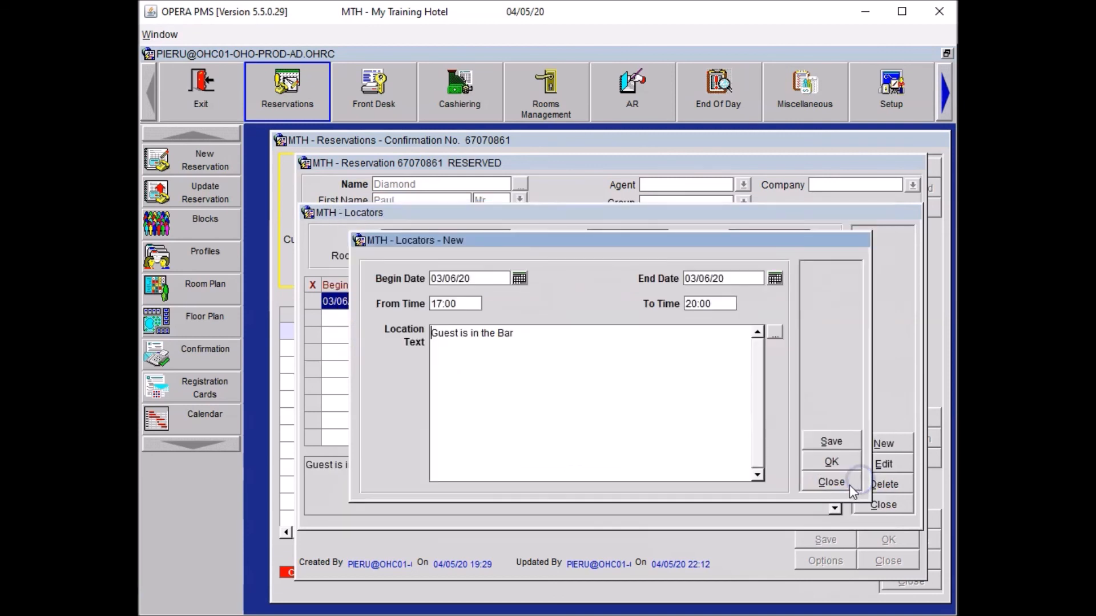
double_click(503, 334)
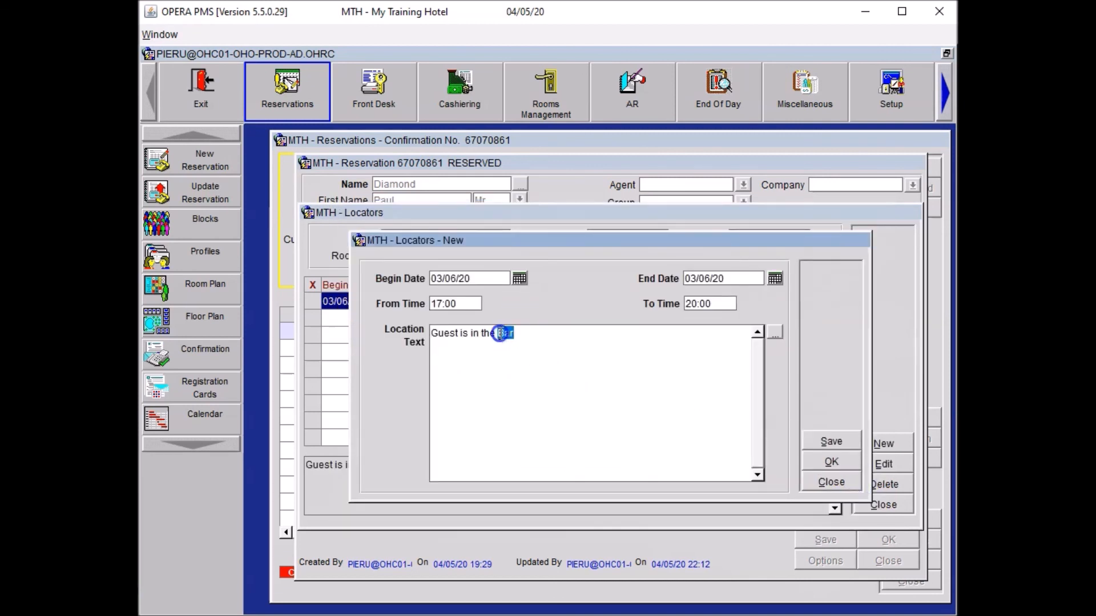
type("Restaurant")
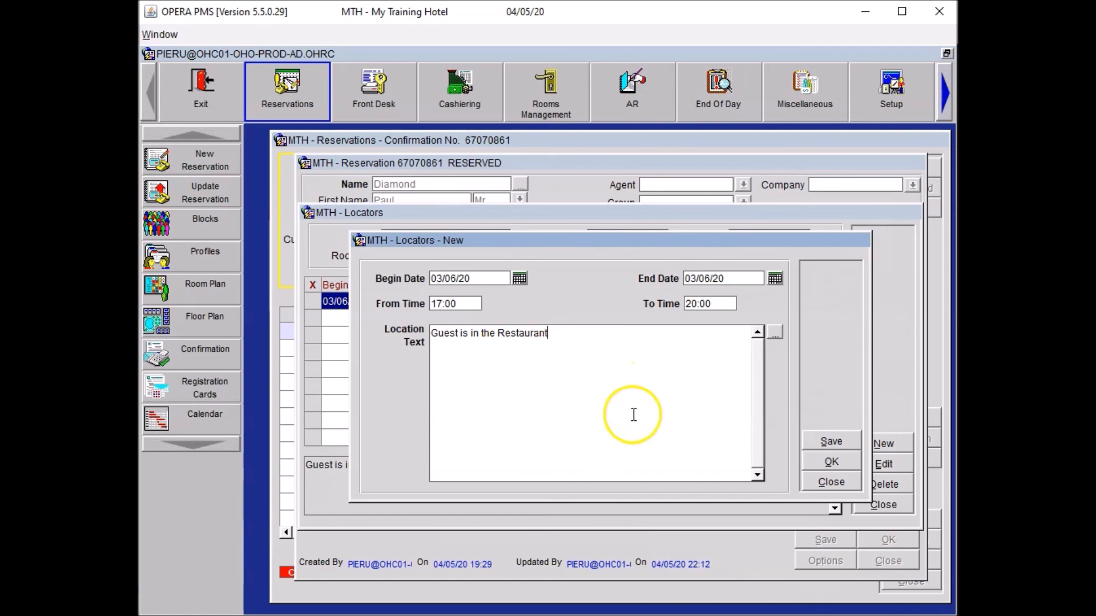
left_click(840, 461)
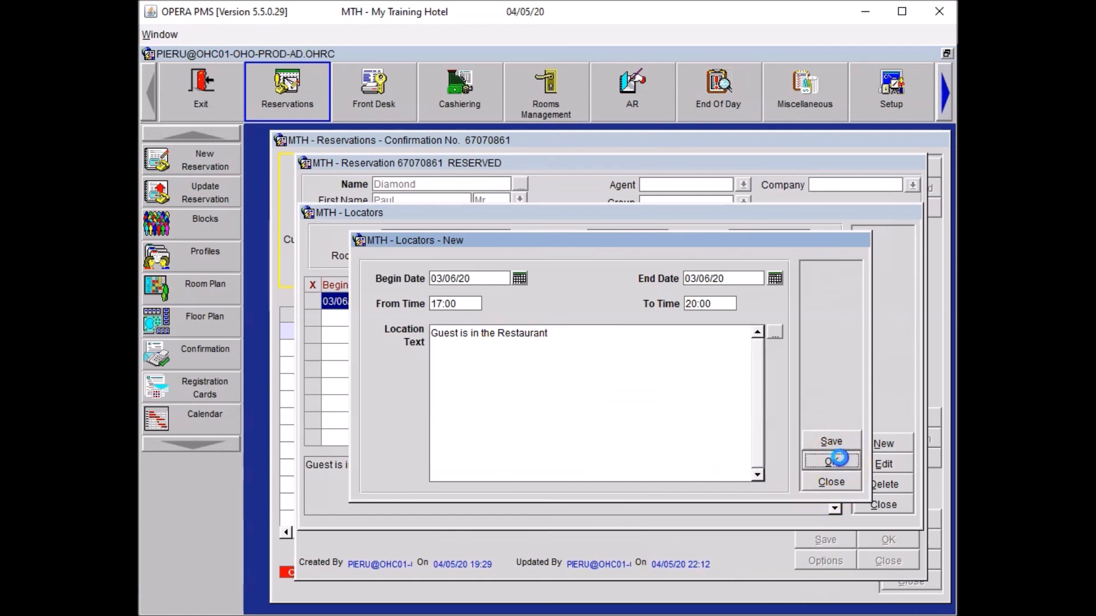
left_click(880, 504)
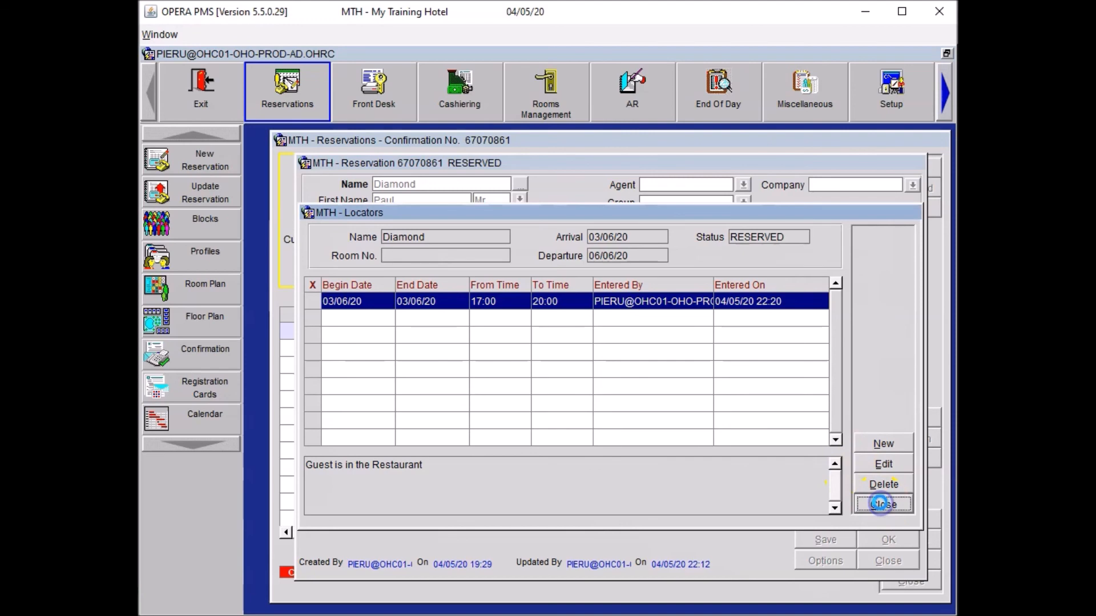
left_click(616, 521)
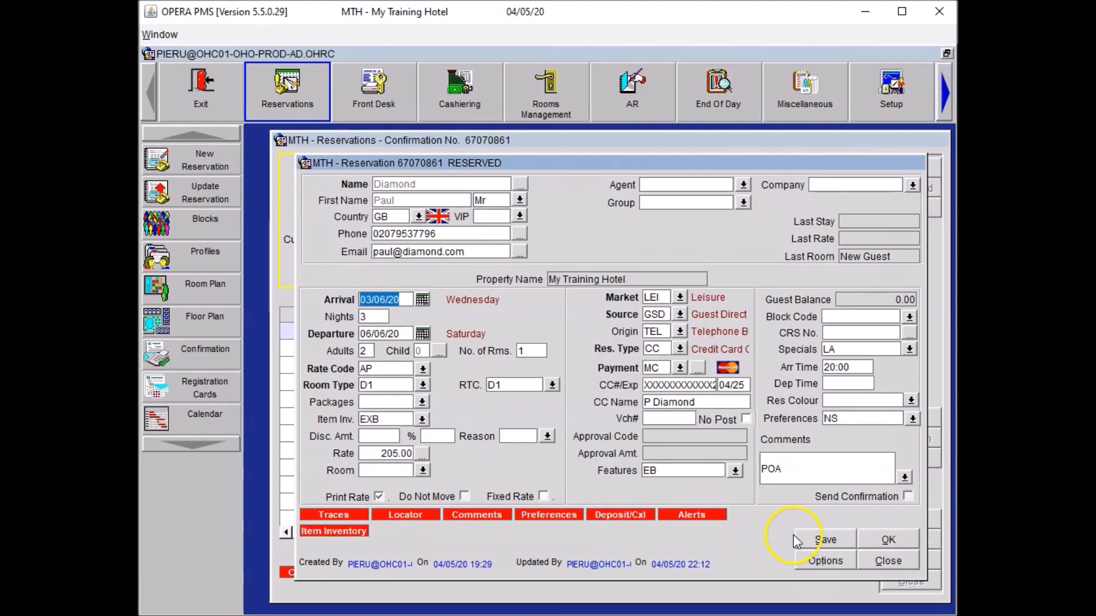
Save the reservation and close it, returning to the main screen.
left_click(813, 540)
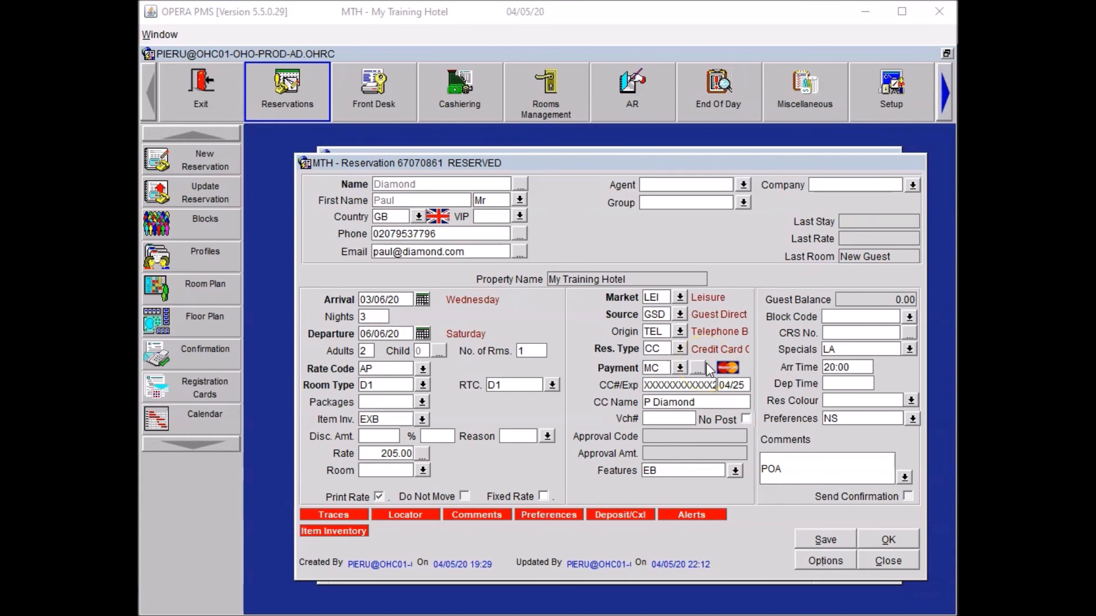
left_click(886, 563)
left_click(568, 318)
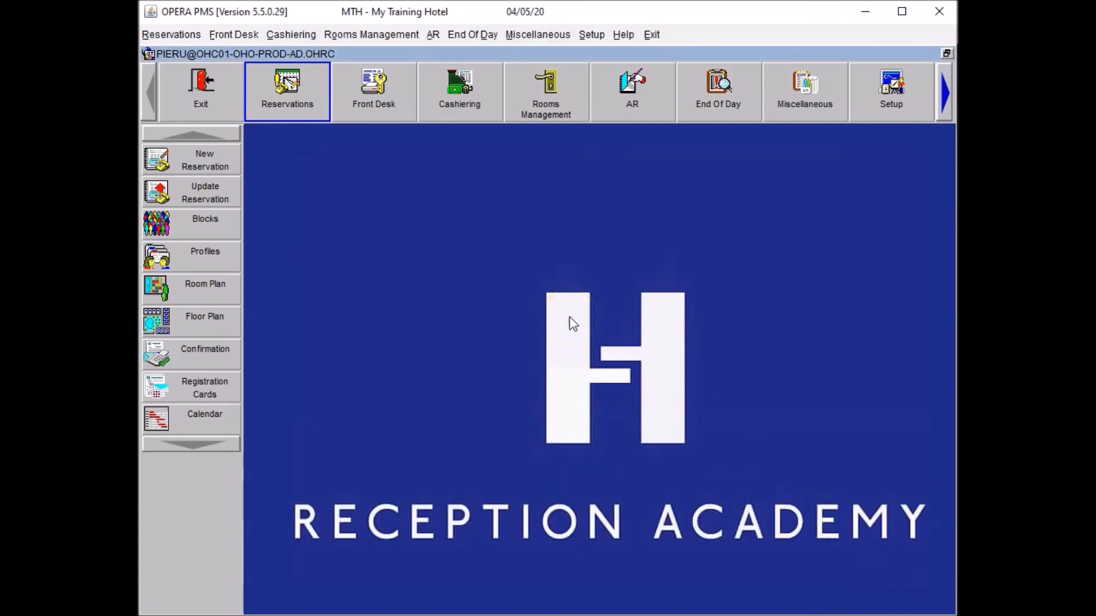